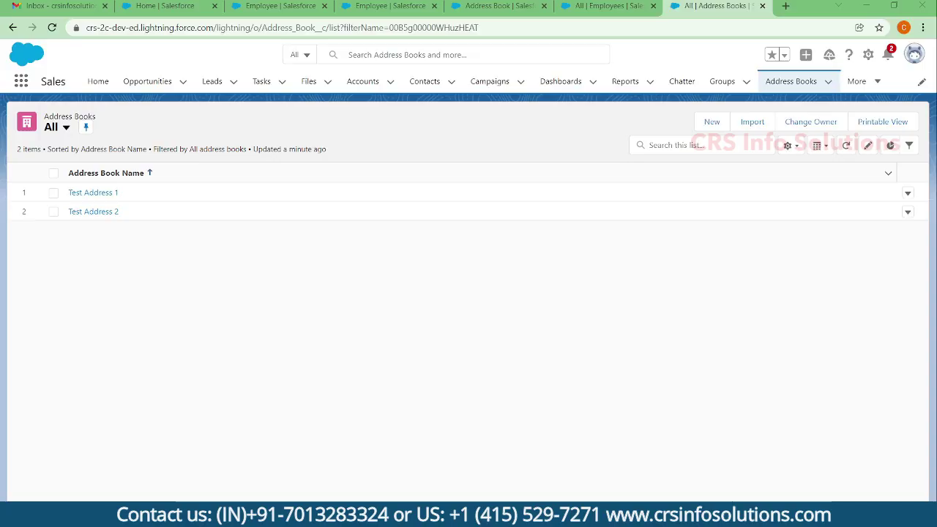
# Open the Address Book object in Object Manager through the gear menu's Edit Object.
pyautogui.click(582, 7)
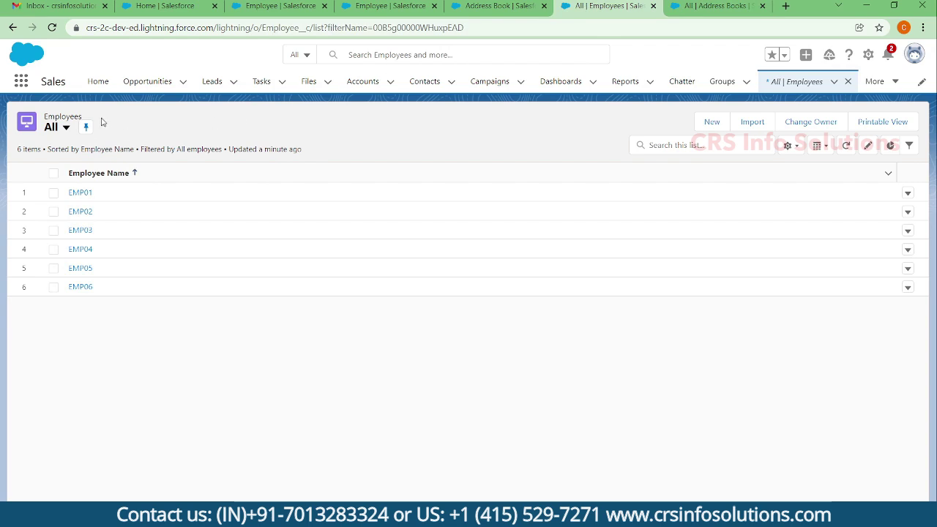
pyautogui.click(699, 7)
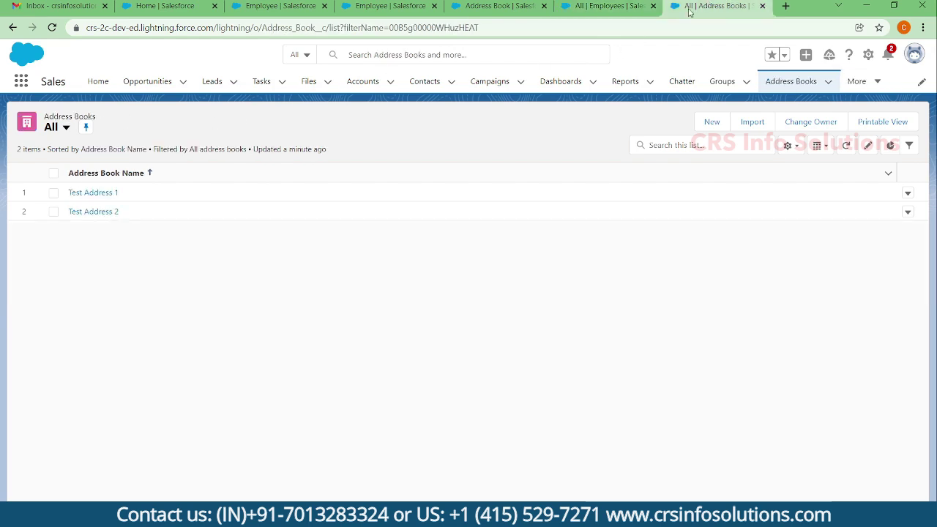
pyautogui.moveTo(481, 193)
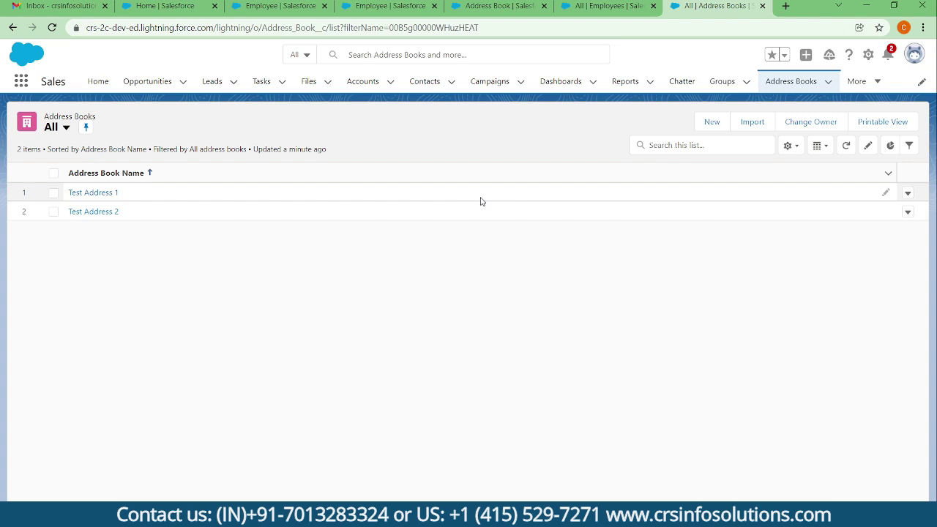
pyautogui.click(867, 57)
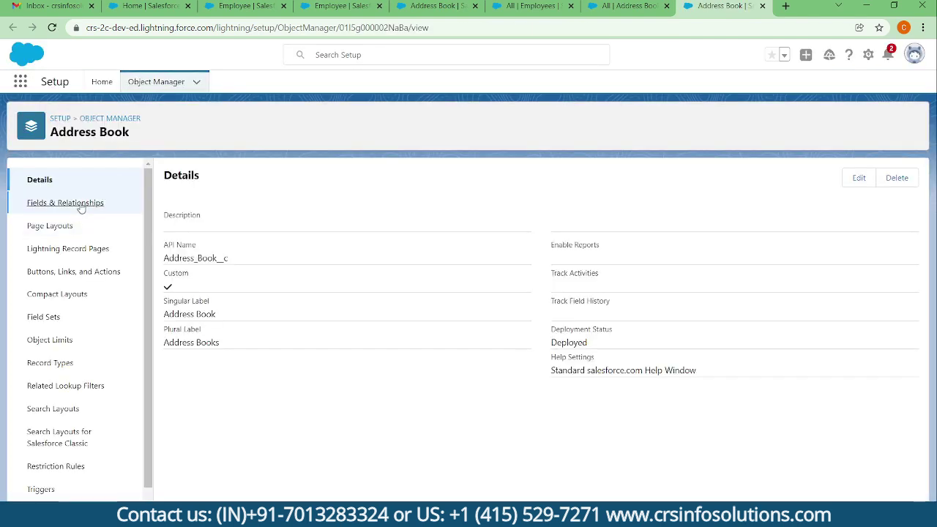
# Start a new Lookup Relationship field on Address Book related to Employee.
pyautogui.click(82, 205)
pyautogui.click(665, 183)
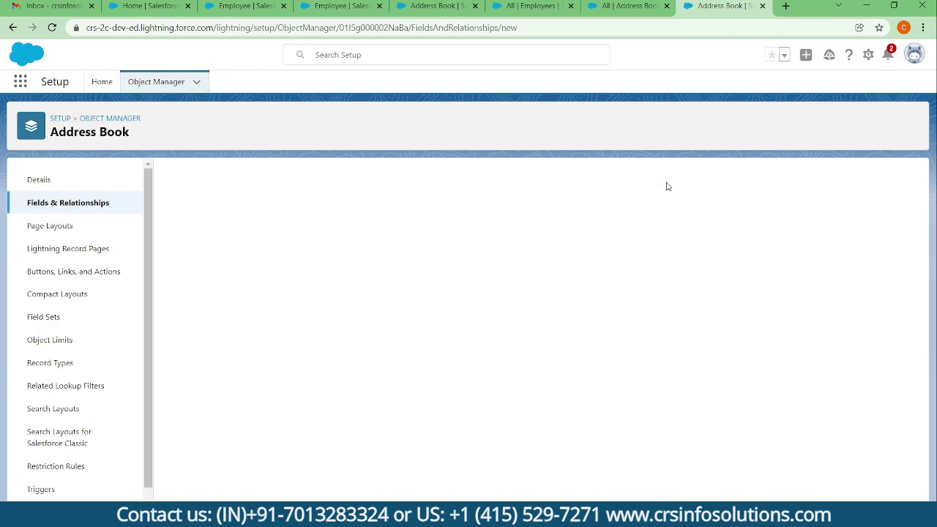
pyautogui.scroll(-1, 329, 293)
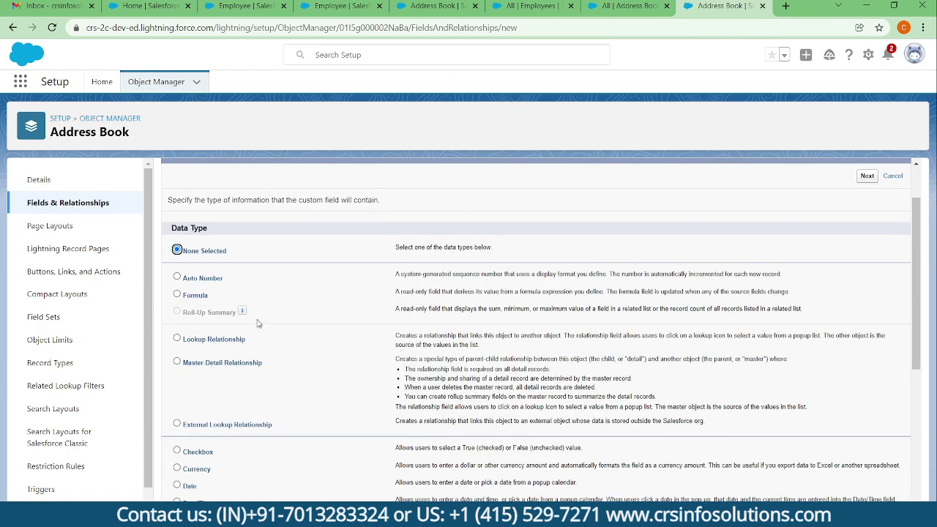
pyautogui.click(229, 339)
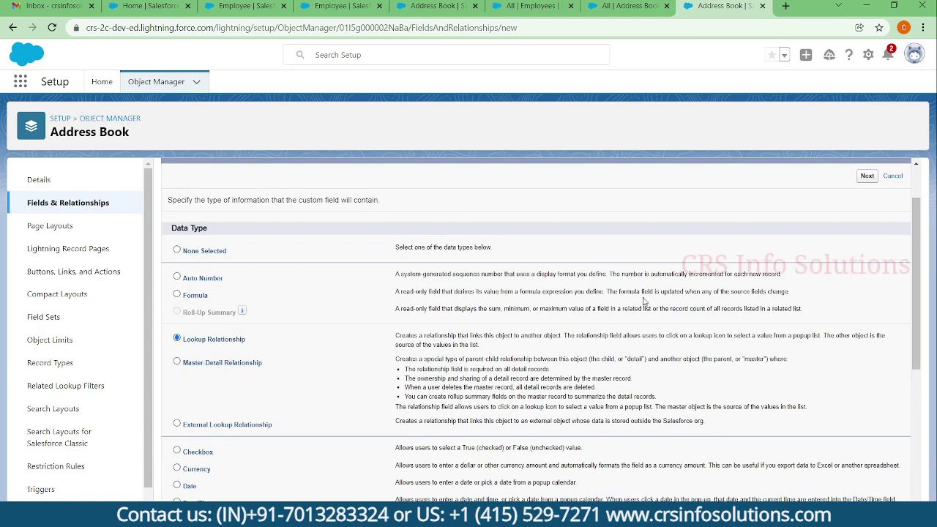
pyautogui.click(866, 182)
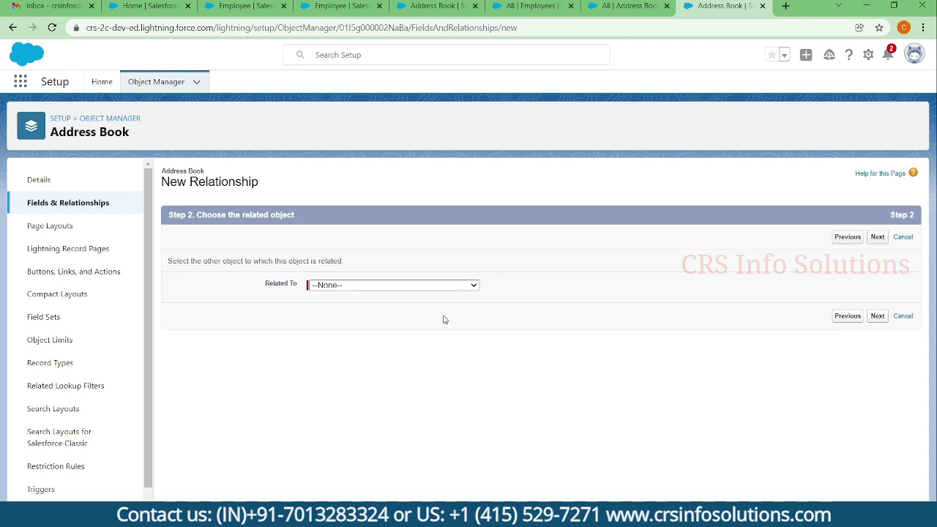
pyautogui.press('e')
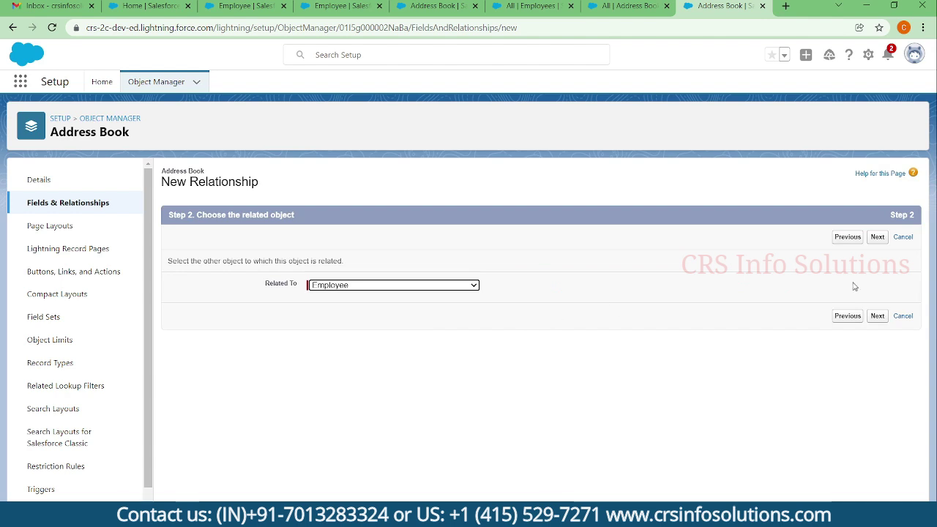
# Keep the Employee label and default settings, save the field, and return to Employees.
pyautogui.click(877, 316)
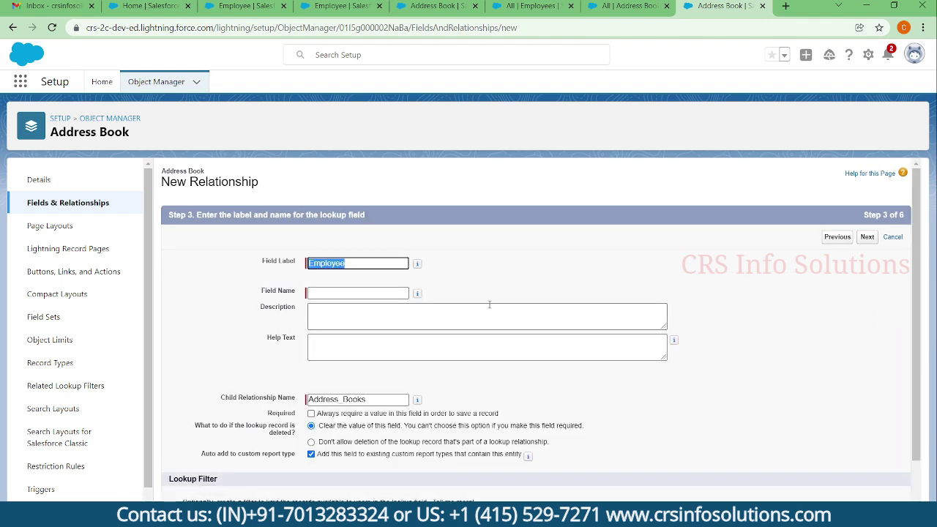
pyautogui.press('Tab')
pyautogui.click(878, 241)
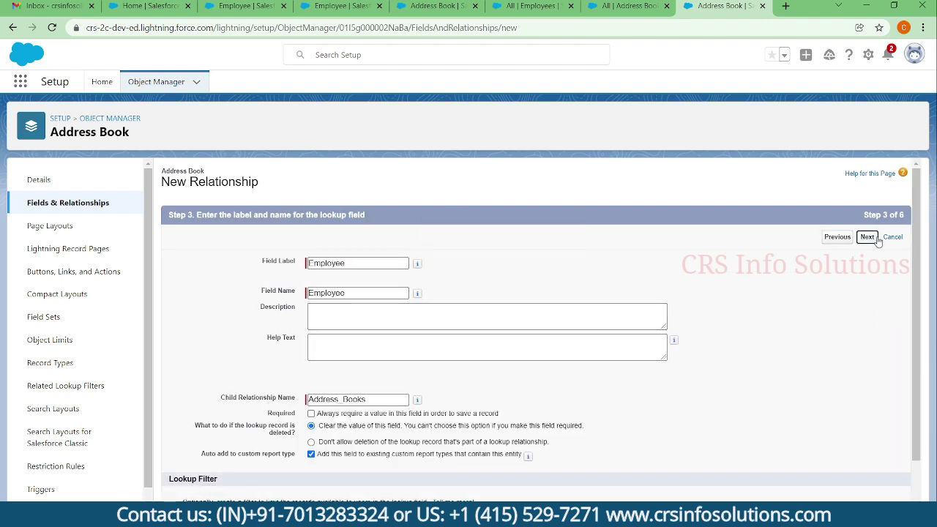
pyautogui.click(877, 239)
pyautogui.click(878, 238)
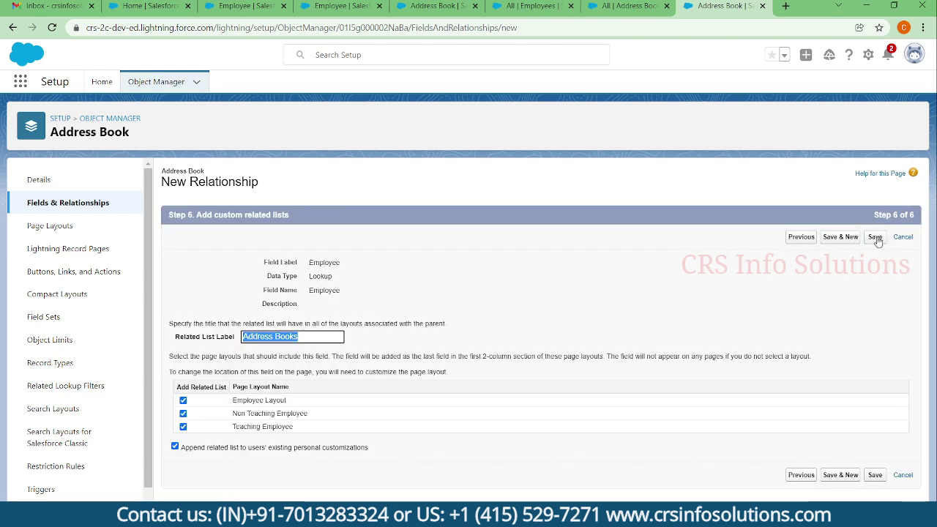
pyautogui.click(876, 239)
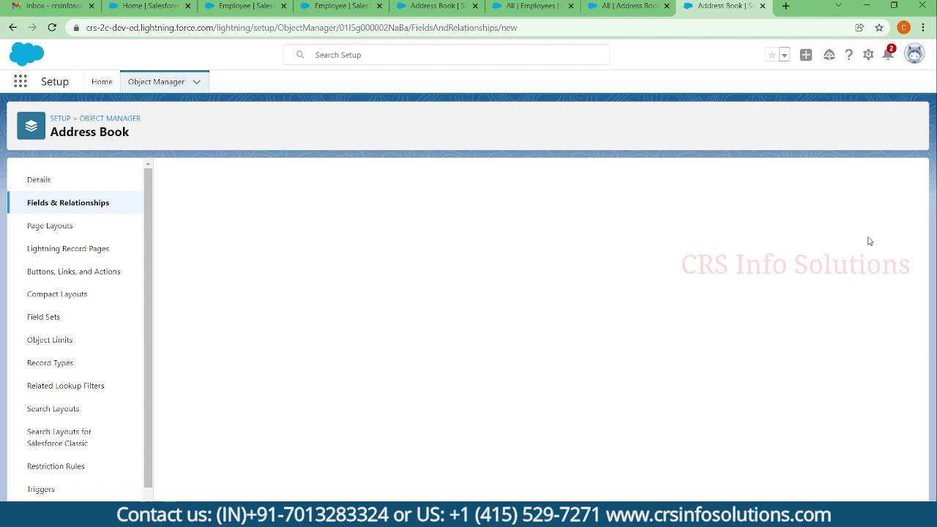
pyautogui.click(536, 8)
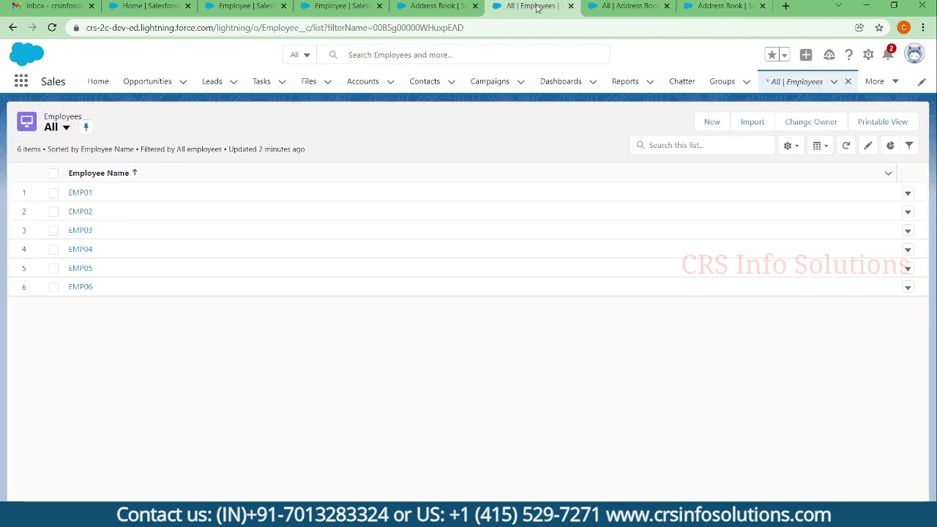
# Start a new Teaching Employee record and name it EMP07.
pyautogui.click(710, 123)
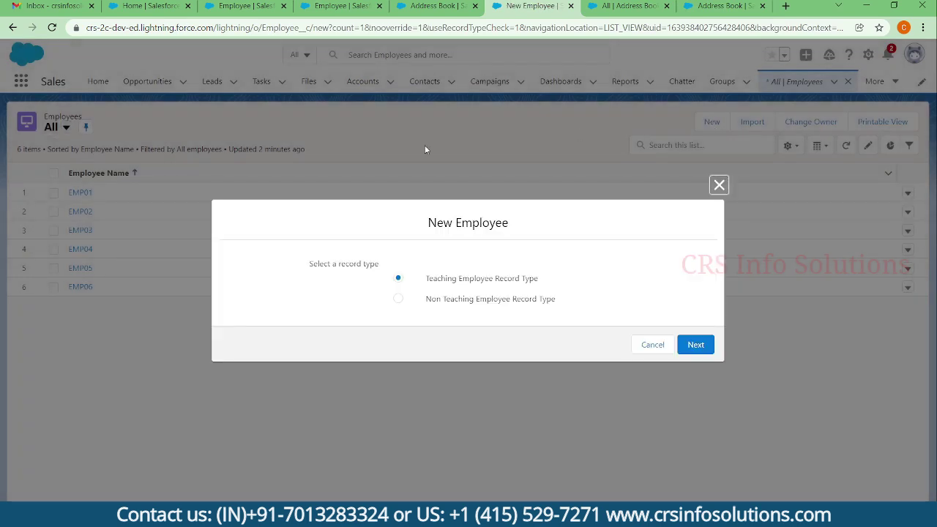
pyautogui.click(695, 345)
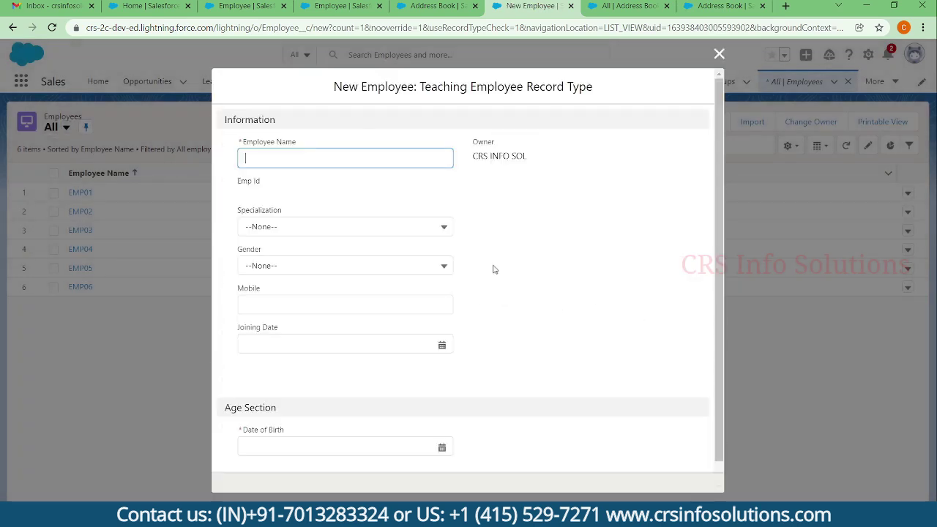
pyautogui.click(487, 189)
pyautogui.scroll(-1, 414, 180)
pyautogui.scroll(1, 395, 168)
pyautogui.click(358, 155)
pyautogui.write('T')
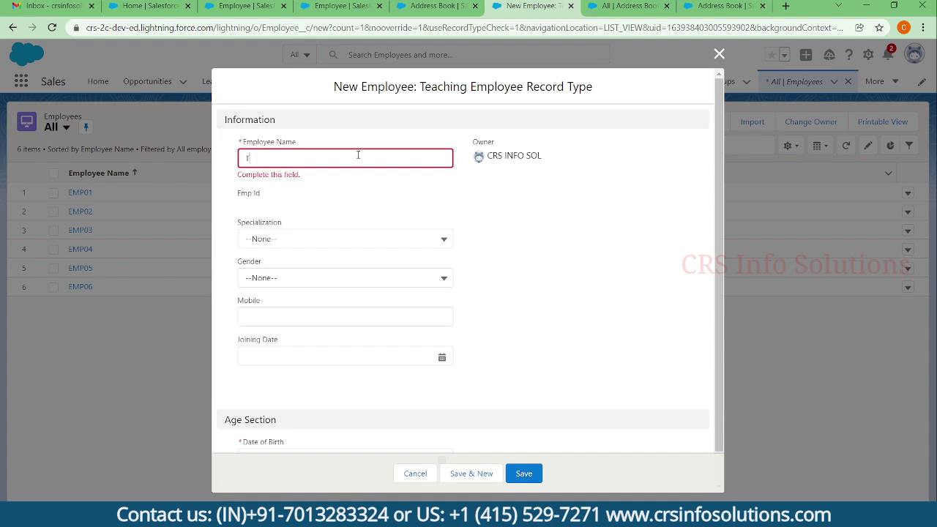
pyautogui.write('EMP =')
pyautogui.press('BackSpace')
pyautogui.write('0')
pyautogui.press('BackSpace')
pyautogui.press('BackSpace')
pyautogui.write('01')
pyautogui.press('BackSpace')
pyautogui.write('7')
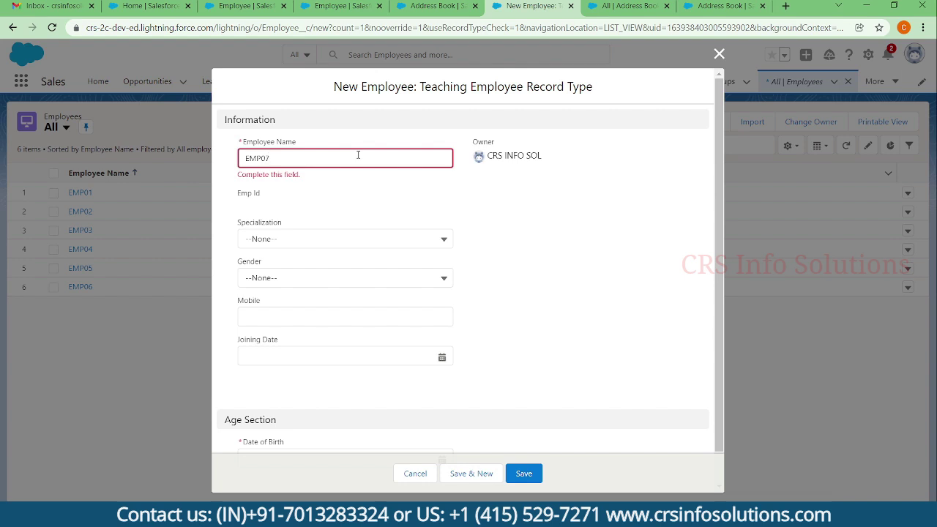
# Set Specialization to Electricals and Gender to Male.
pyautogui.click(350, 237)
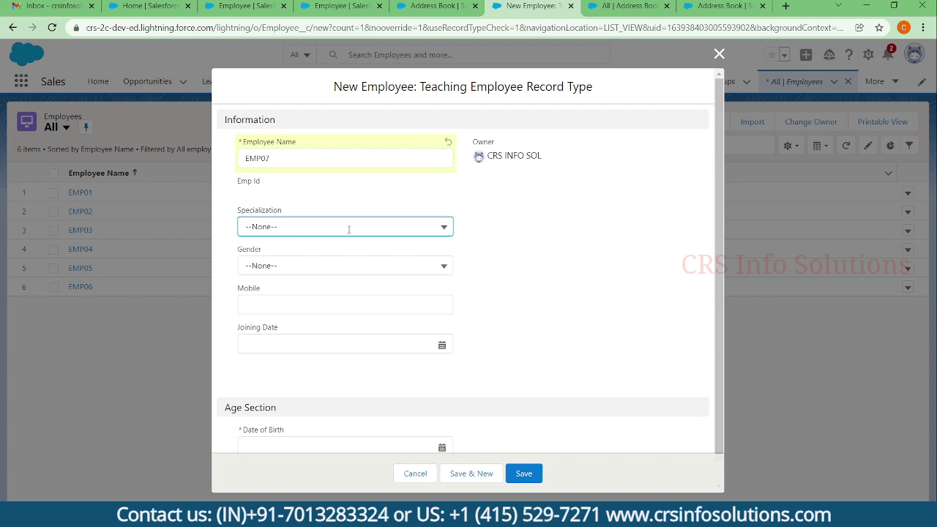
pyautogui.click(348, 228)
pyautogui.click(333, 301)
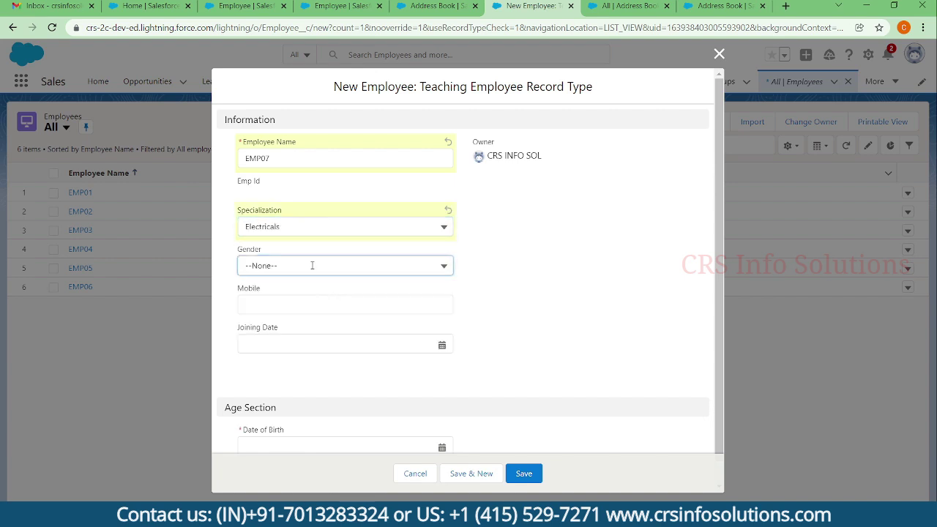
pyautogui.click(311, 267)
pyautogui.click(306, 319)
pyautogui.click(310, 303)
pyautogui.click(353, 341)
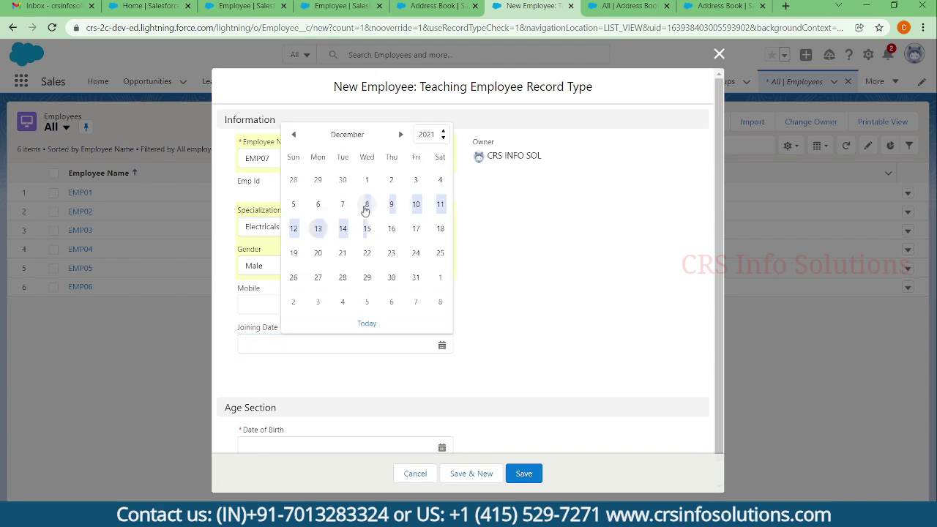
pyautogui.click(367, 204)
pyautogui.click(360, 445)
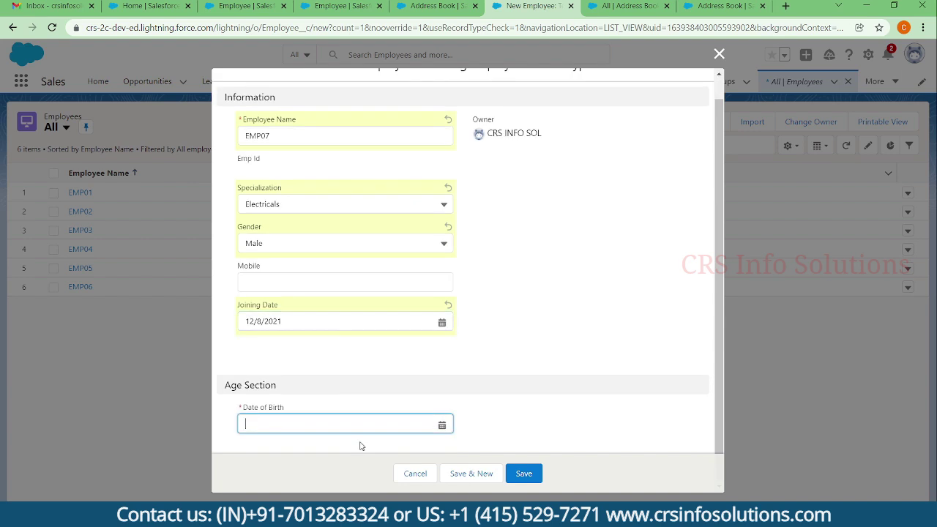
pyautogui.click(420, 427)
pyautogui.click(443, 216)
pyautogui.write('1996')
pyautogui.click(415, 259)
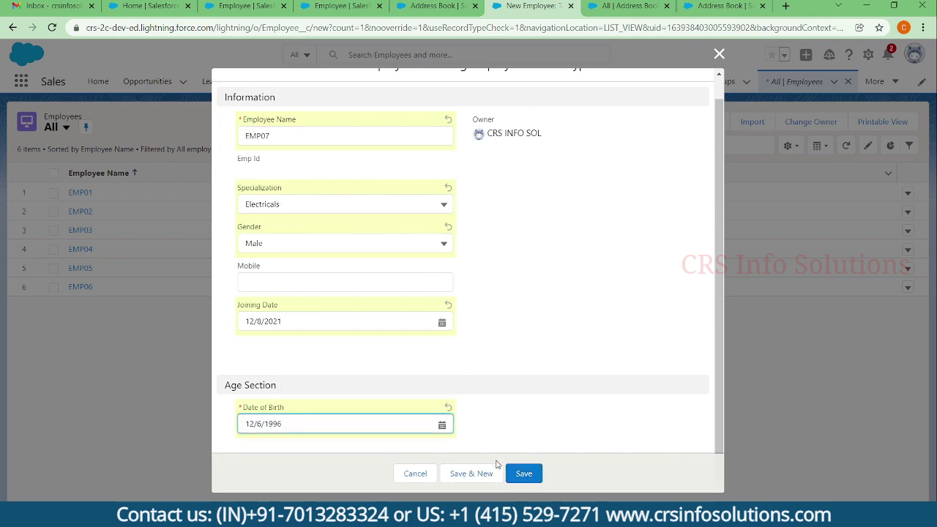
pyautogui.click(524, 472)
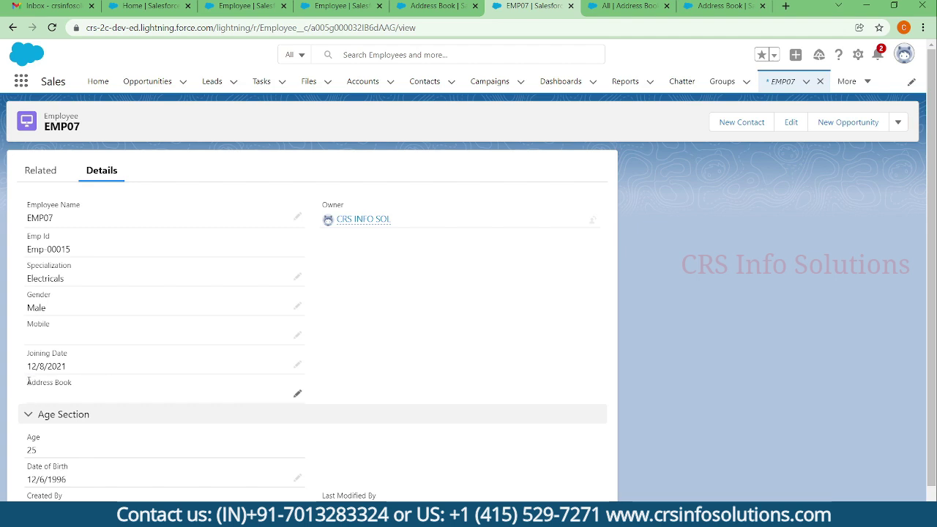
# Point out EMP07's empty Address Book field, then view its Related tab showing Address Books (0).
pyautogui.moveTo(27, 381); pyautogui.dragTo(162, 405)
pyautogui.scroll(-1, 410, 410)
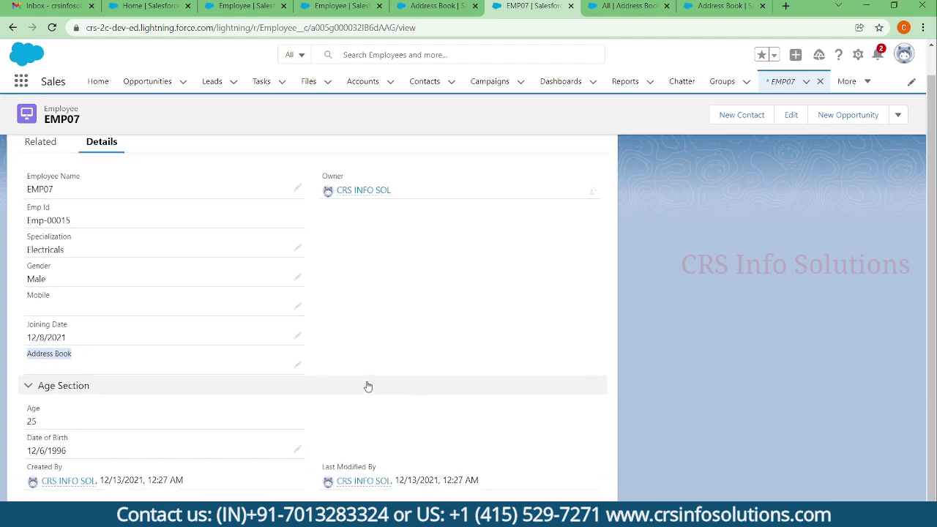
pyautogui.scroll(1, 335, 349)
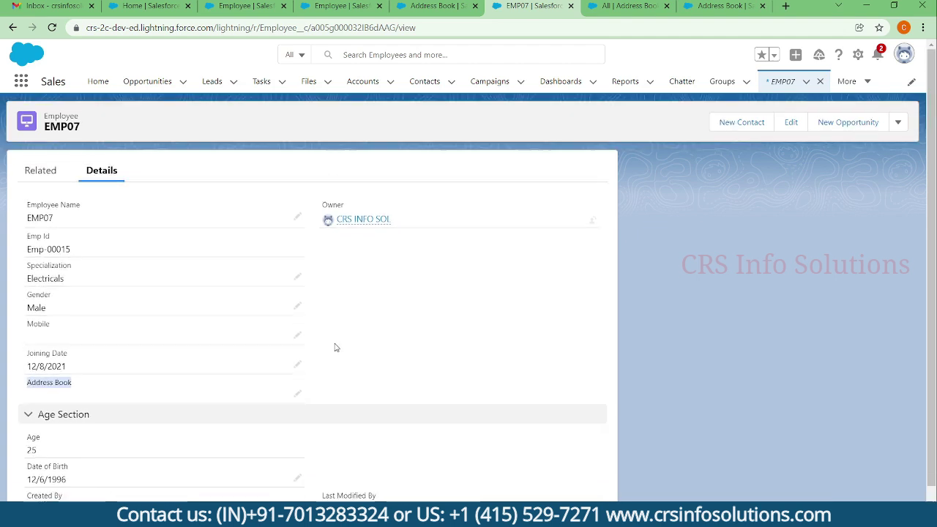
pyautogui.click(300, 395)
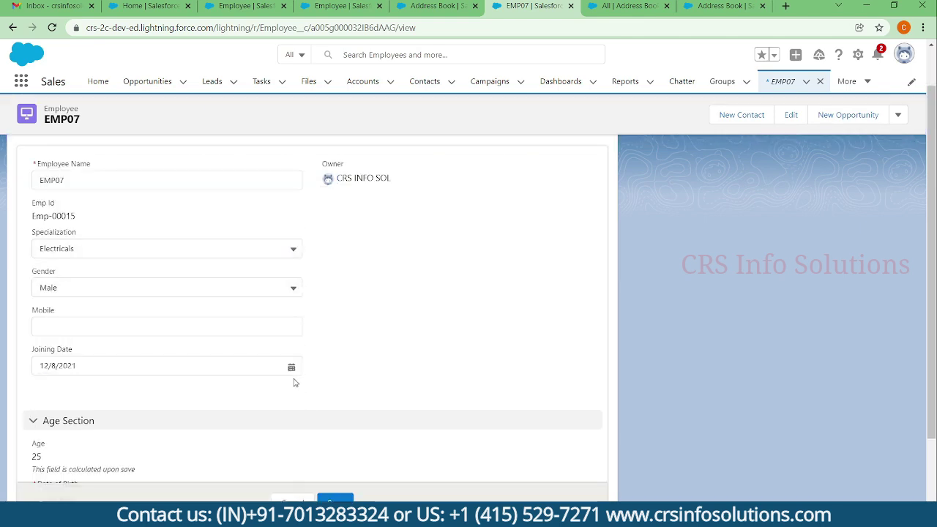
pyautogui.scroll(-2, 297, 382)
pyautogui.scroll(3, 300, 382)
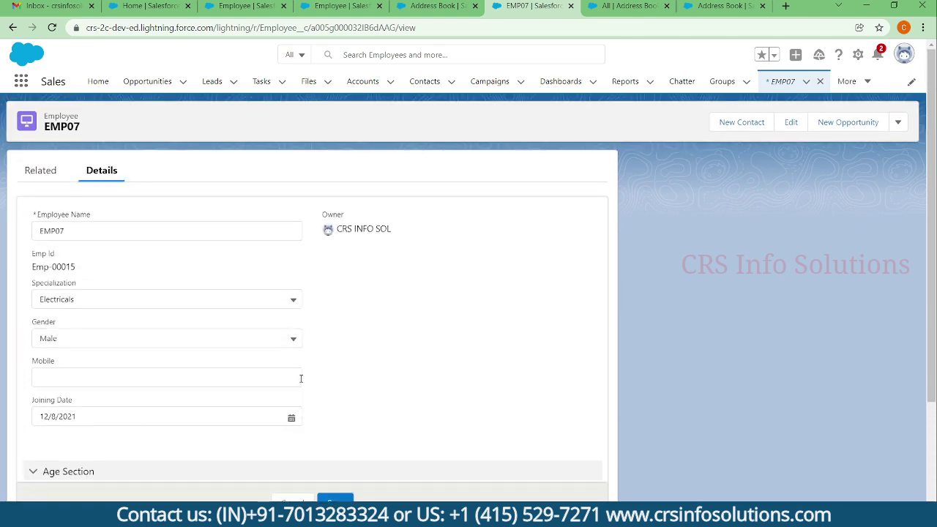
pyautogui.scroll(-2, 300, 379)
pyautogui.scroll(3, 300, 382)
pyautogui.click(45, 173)
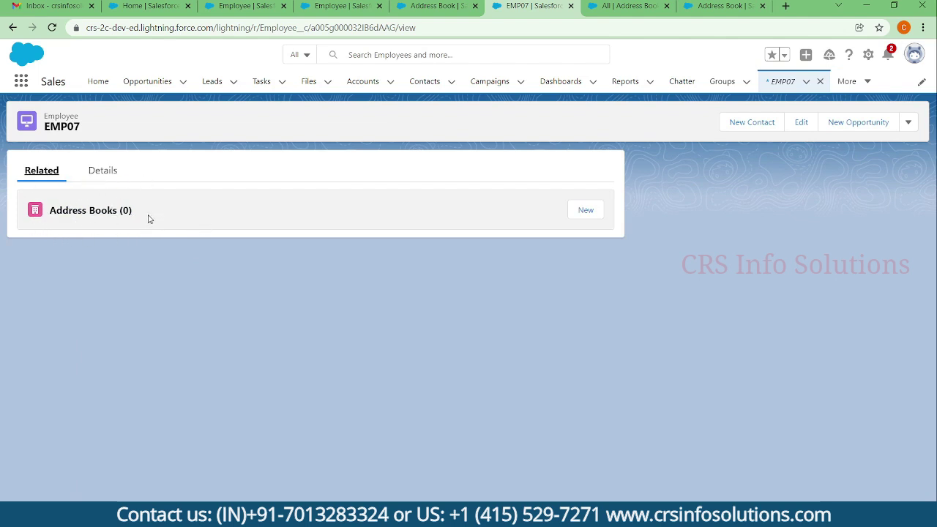
pyautogui.click(589, 214)
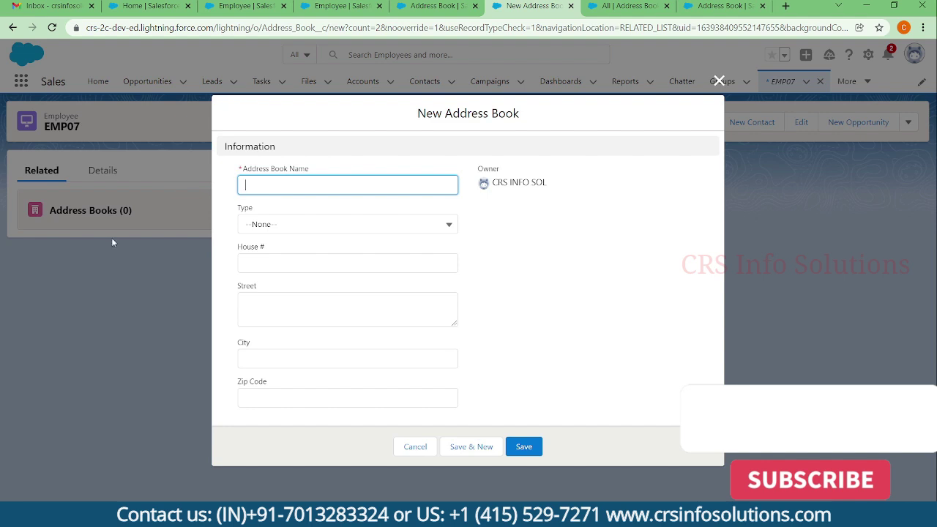
pyautogui.click(719, 81)
pyautogui.moveTo(80, 119); pyautogui.dragTo(45, 116)
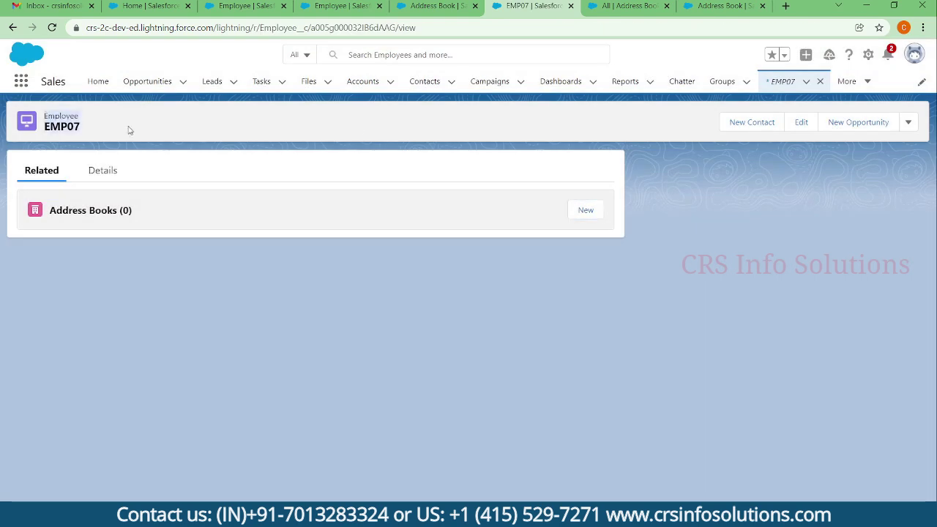
# Open Test Address 1 from the Address Books list and reload its page.
pyautogui.click(719, 6)
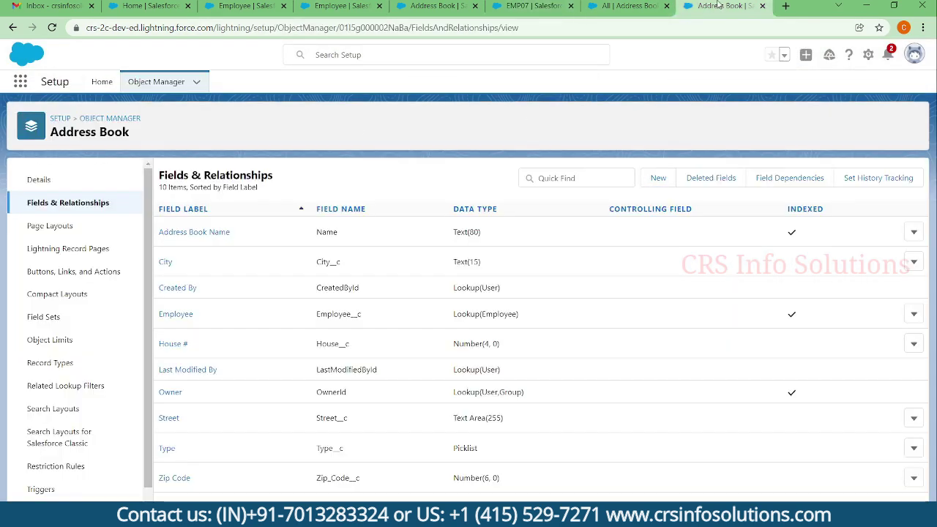
pyautogui.click(626, 6)
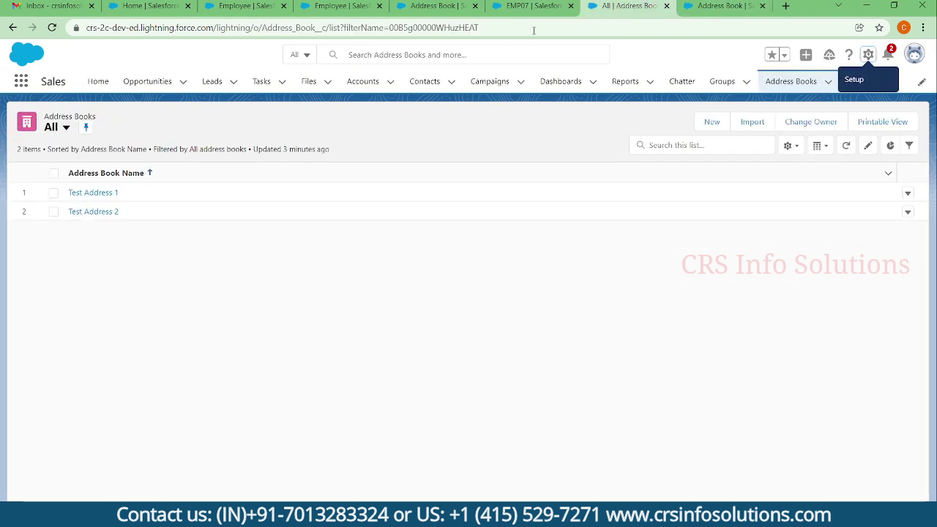
pyautogui.click(113, 193)
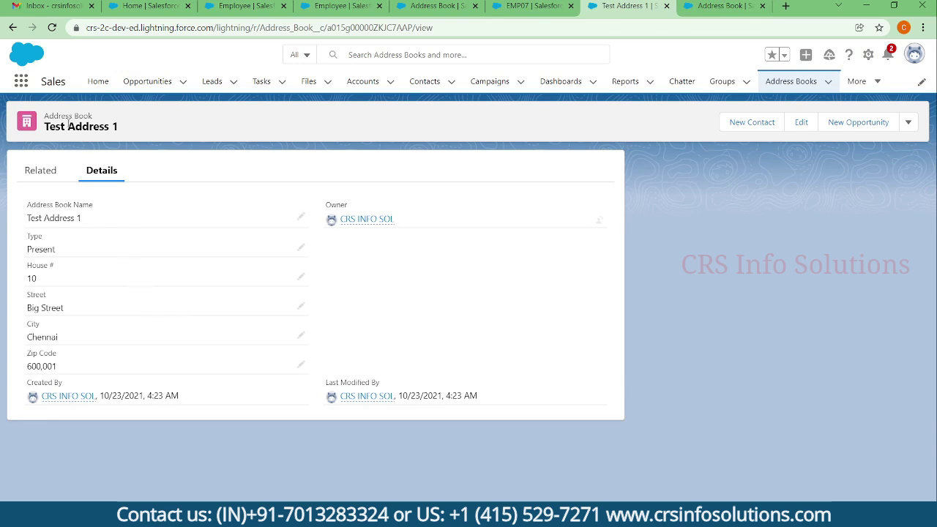
pyautogui.click(42, 169)
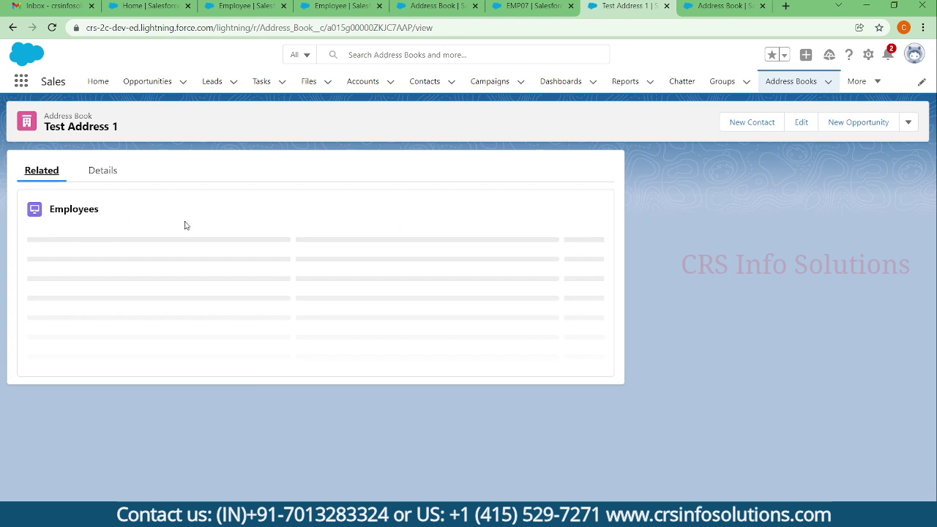
pyautogui.press('F5')
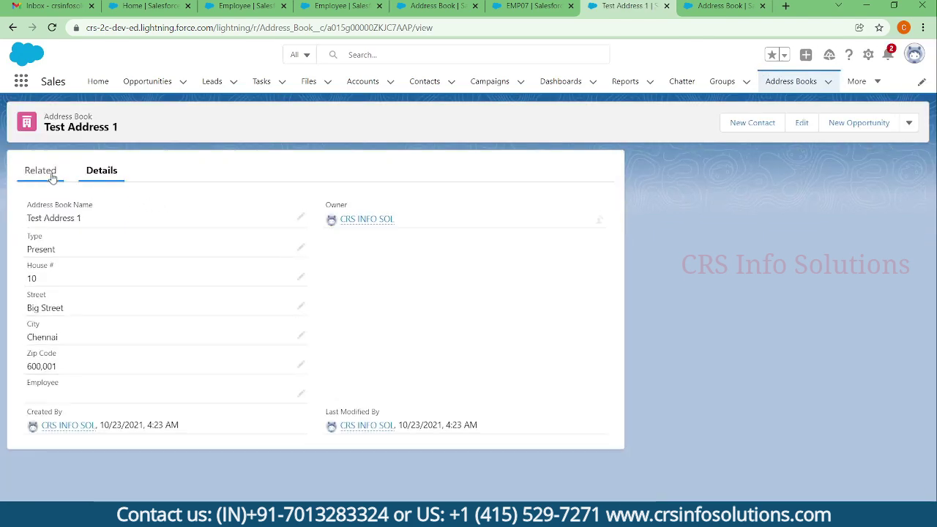
pyautogui.click(52, 177)
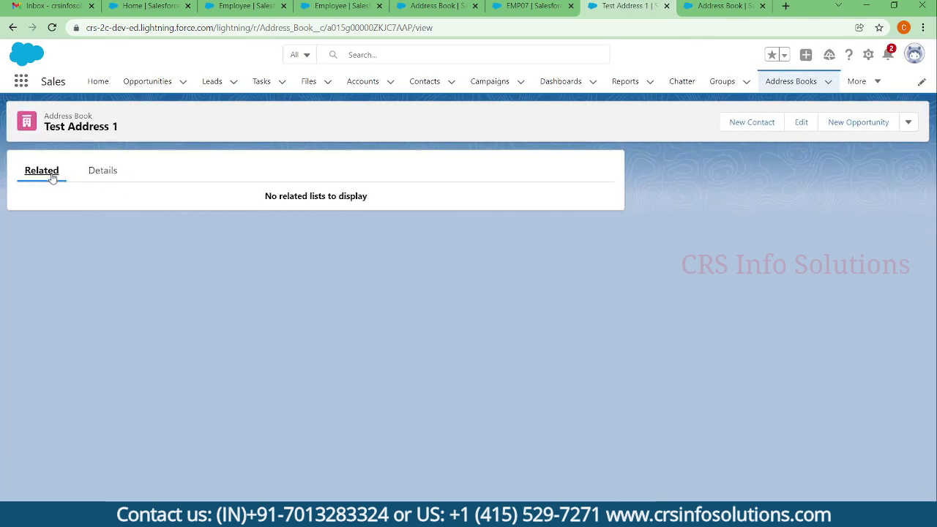
pyautogui.click(103, 173)
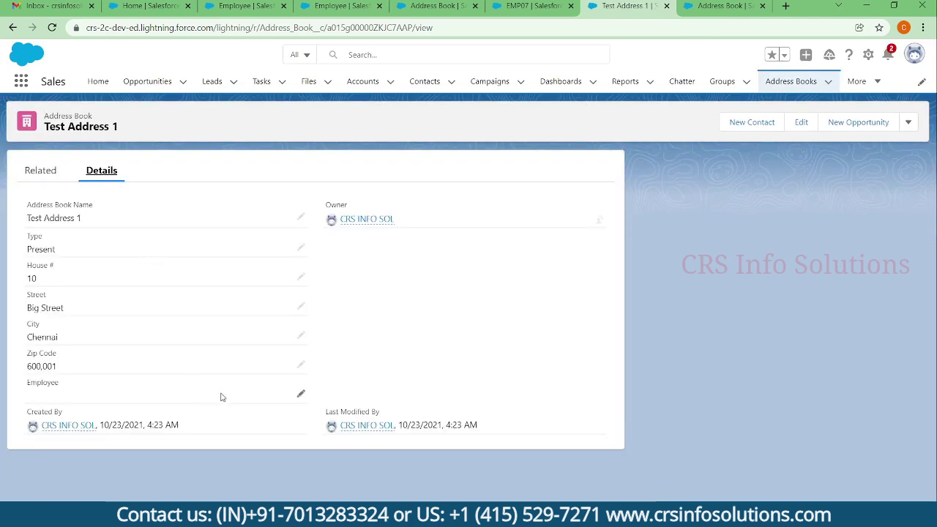
# Set Test Address 1's Employee field to EMP07 and save.
pyautogui.click(300, 396)
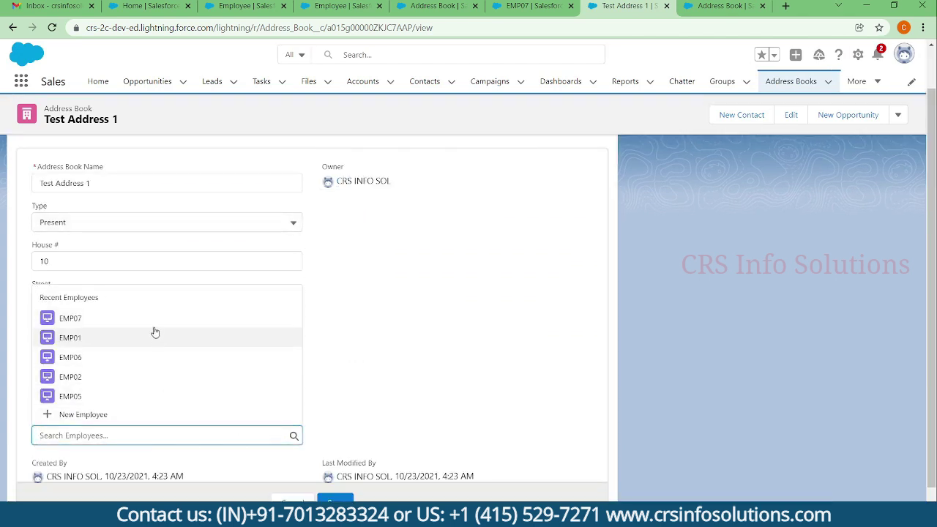
pyautogui.click(154, 330)
pyautogui.scroll(-1, 362, 421)
pyautogui.click(337, 479)
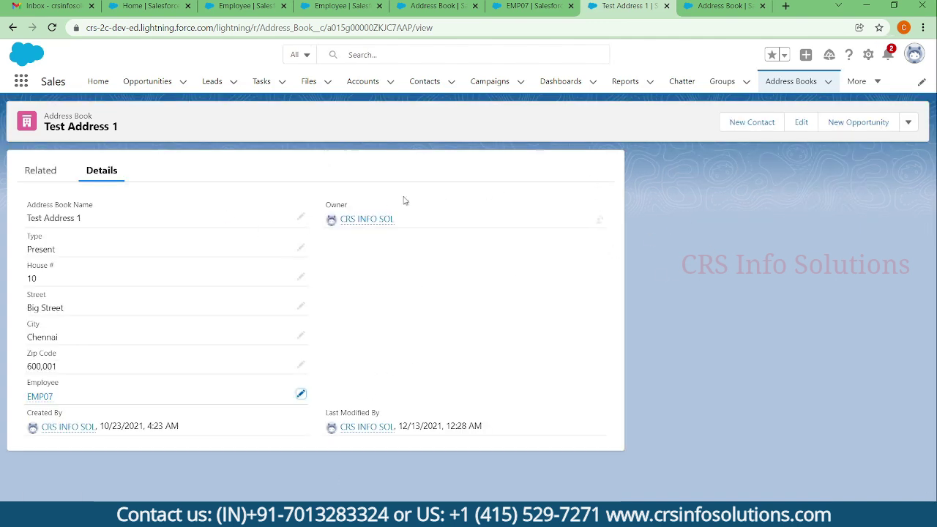
# Set Test Address 2's Employee lookup to EMP07, save, and go back to EMP07's record.
pyautogui.click(782, 83)
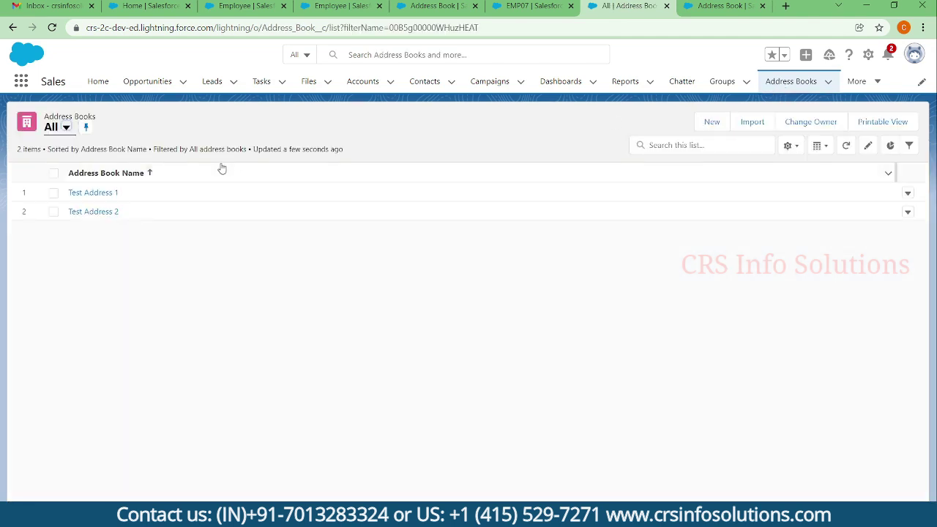
pyautogui.click(93, 213)
pyautogui.doubleClick(70, 393)
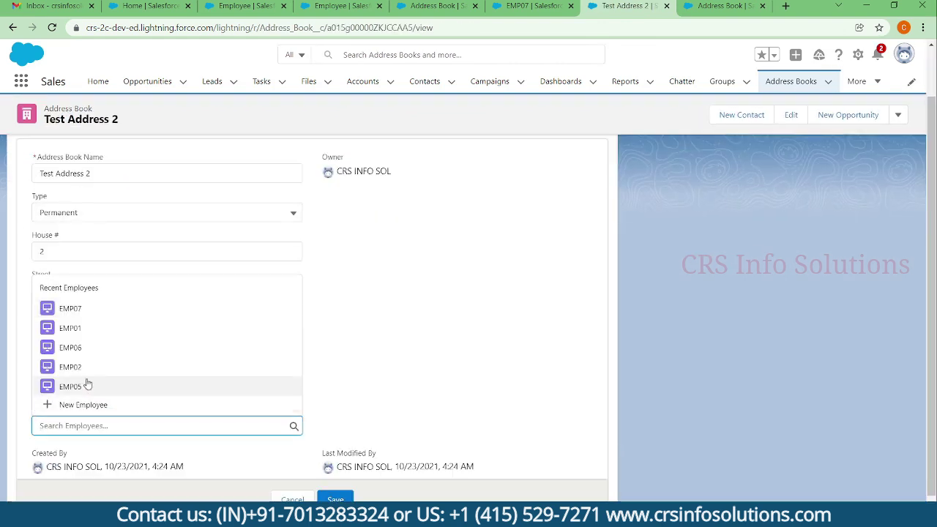
pyautogui.click(93, 313)
pyautogui.click(335, 499)
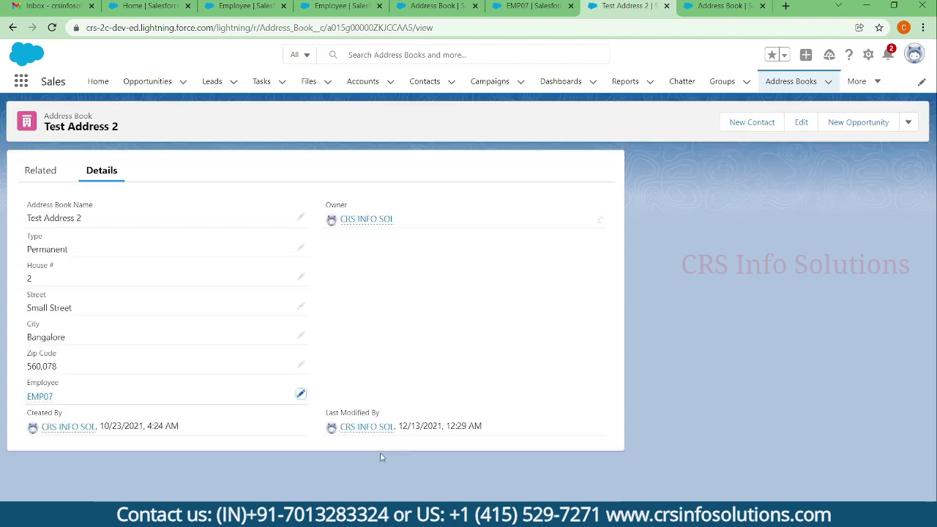
pyautogui.click(530, 7)
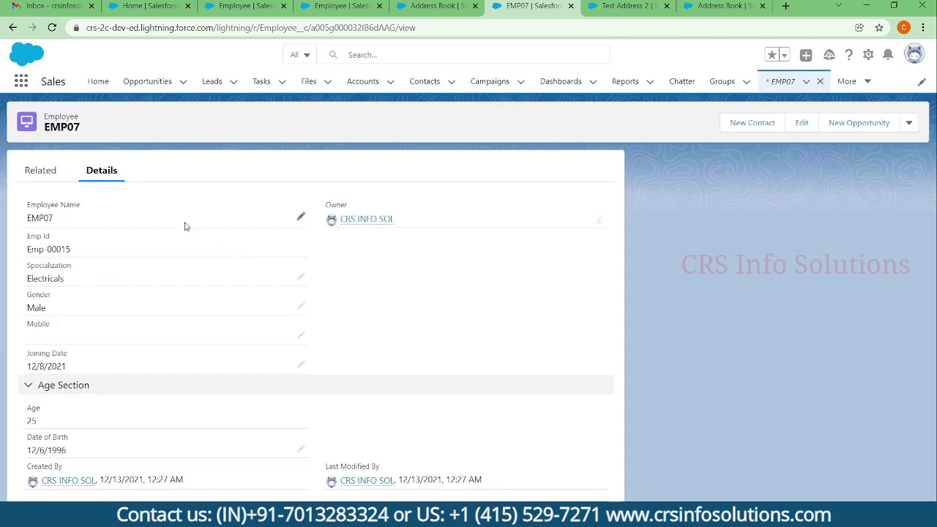
# View EMP07's Related tab listing Address Books (2): Test Address 1 and Test Address 2.
pyautogui.click(57, 177)
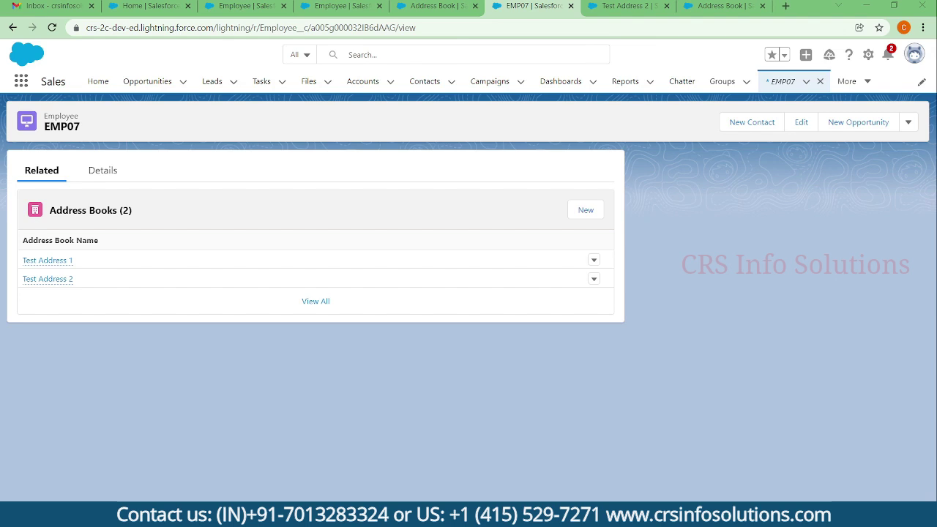
pyautogui.click(619, 7)
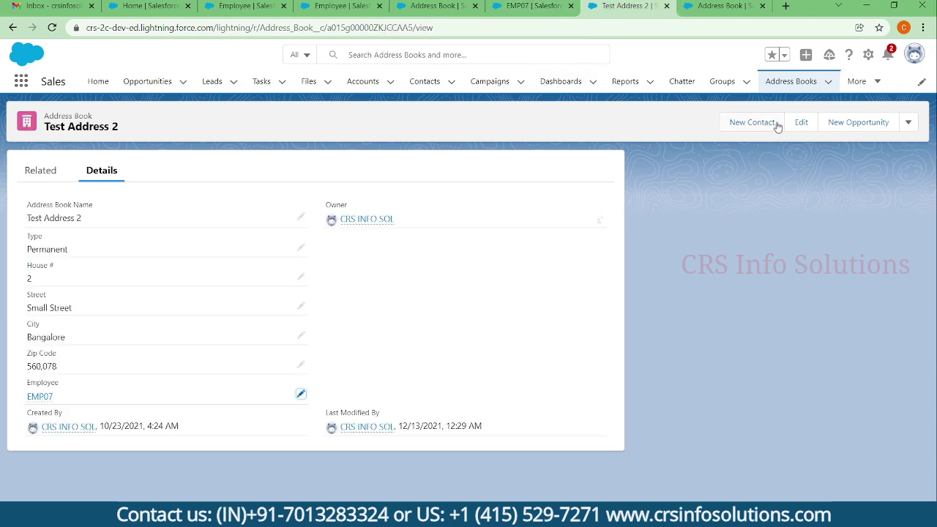
pyautogui.click(831, 83)
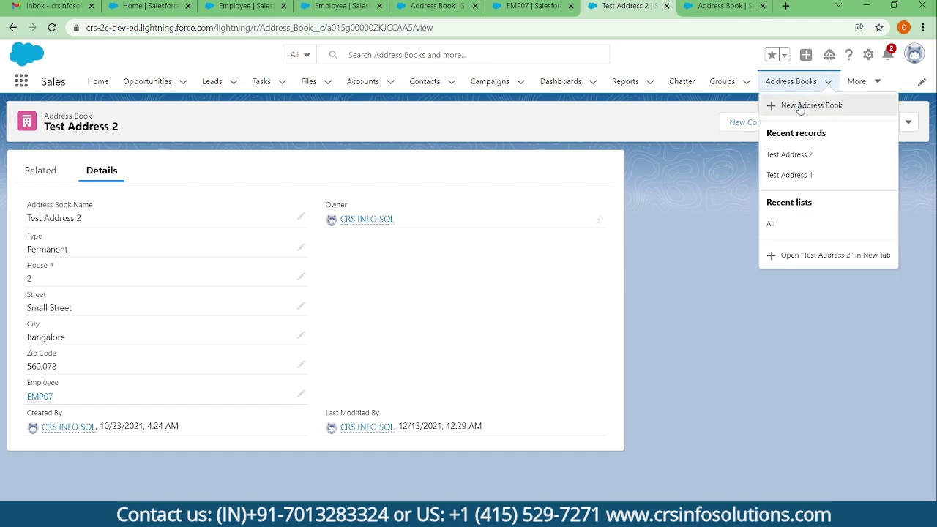
pyautogui.click(802, 102)
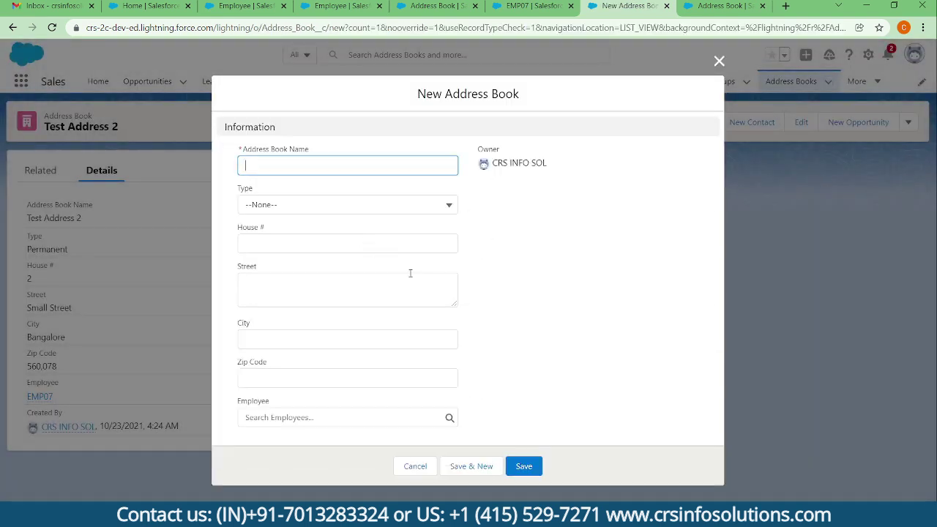
pyautogui.click(299, 417)
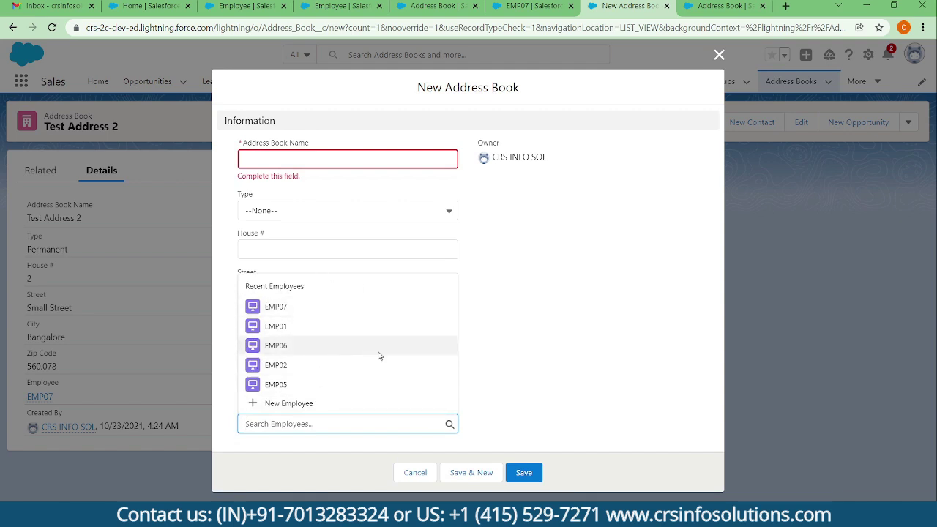
pyautogui.click(719, 55)
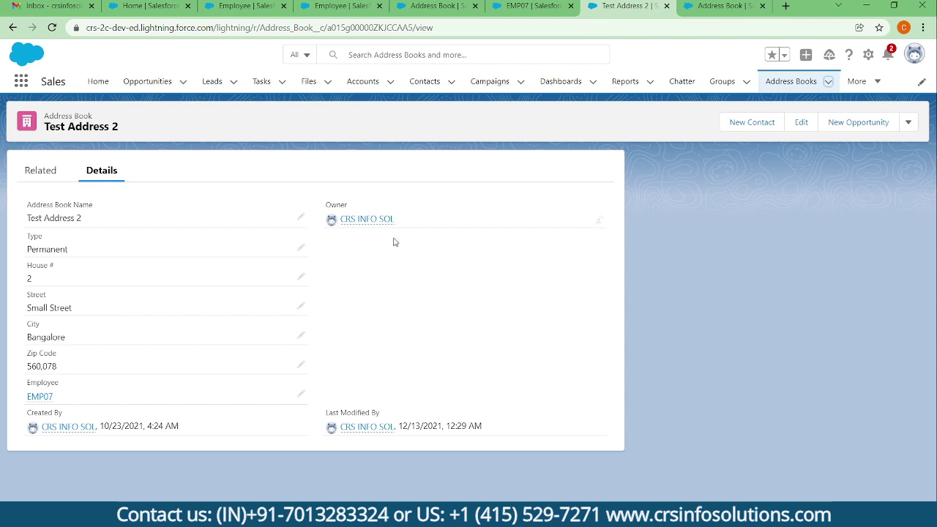
# Change the owner of Test Address 2 to Temp Sys Admin.
pyautogui.click(600, 222)
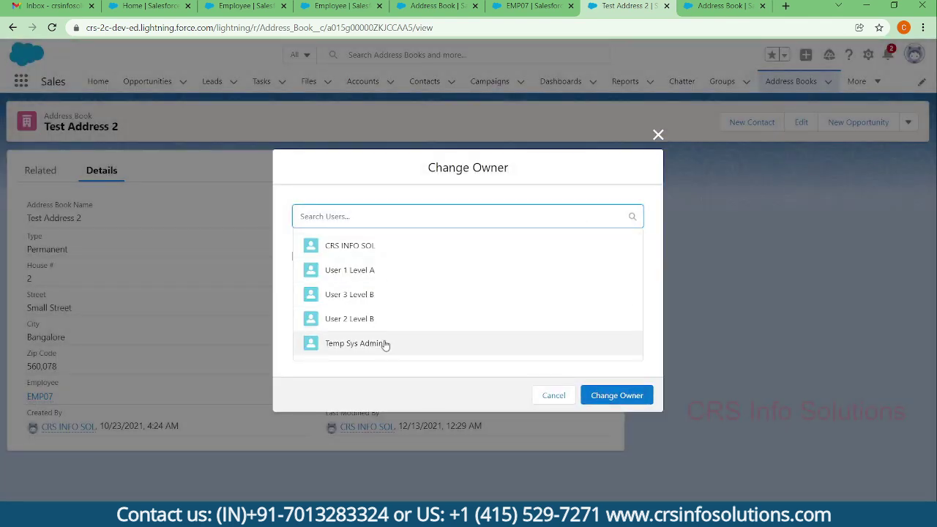
pyautogui.click(387, 343)
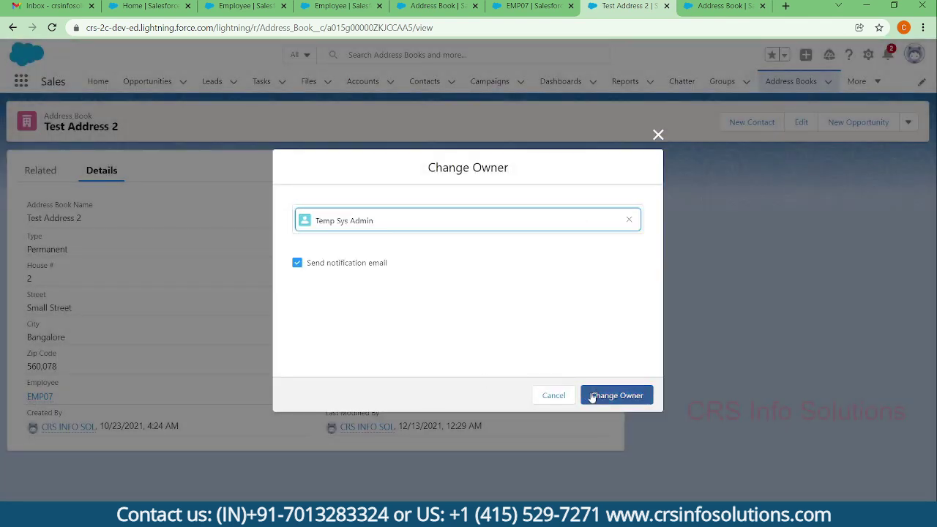
pyautogui.click(600, 394)
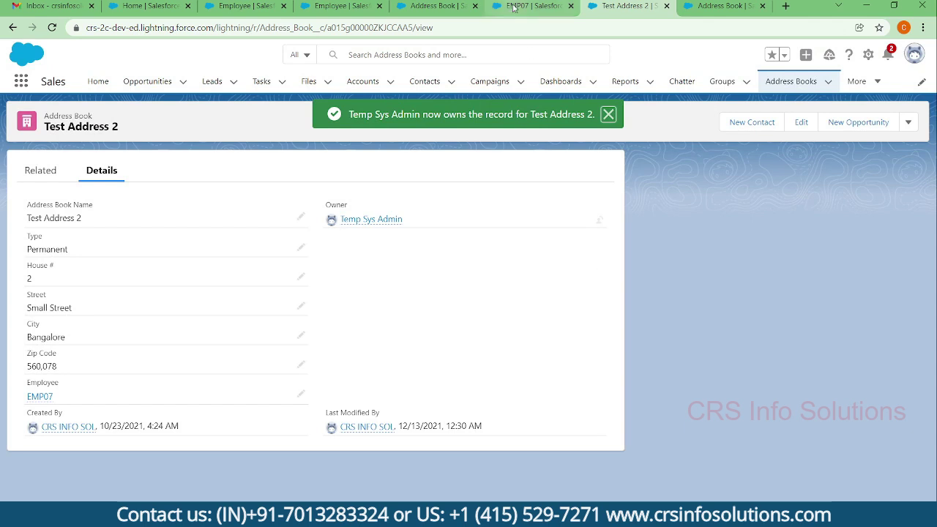
# Compare owners: EMP07 owned by CRS INFO SOL, Test Address 2 by Temp Sys Admin.
pyautogui.click(515, 6)
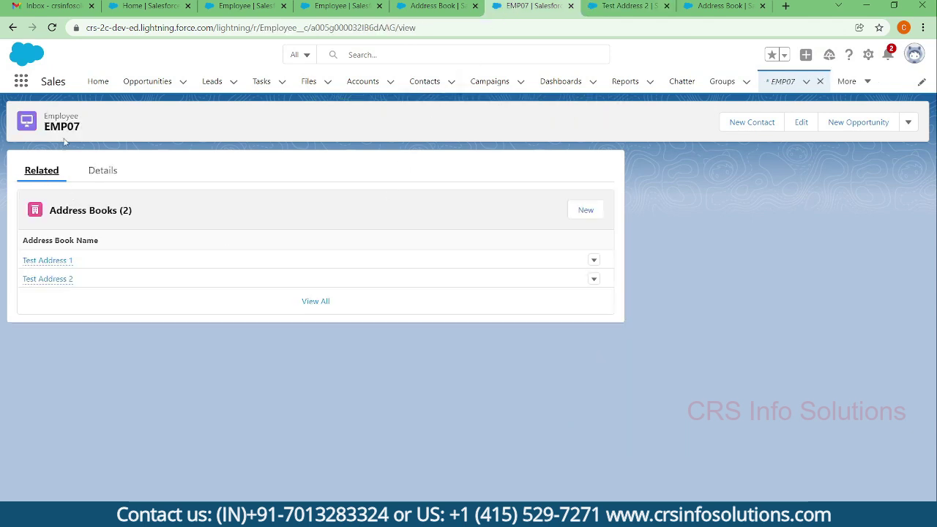
pyautogui.click(101, 170)
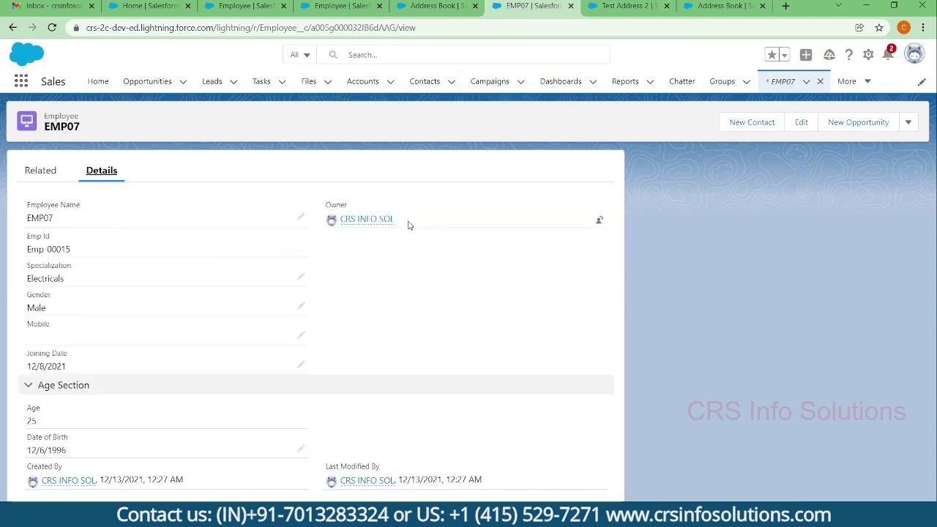
pyautogui.moveTo(401, 221); pyautogui.dragTo(339, 219)
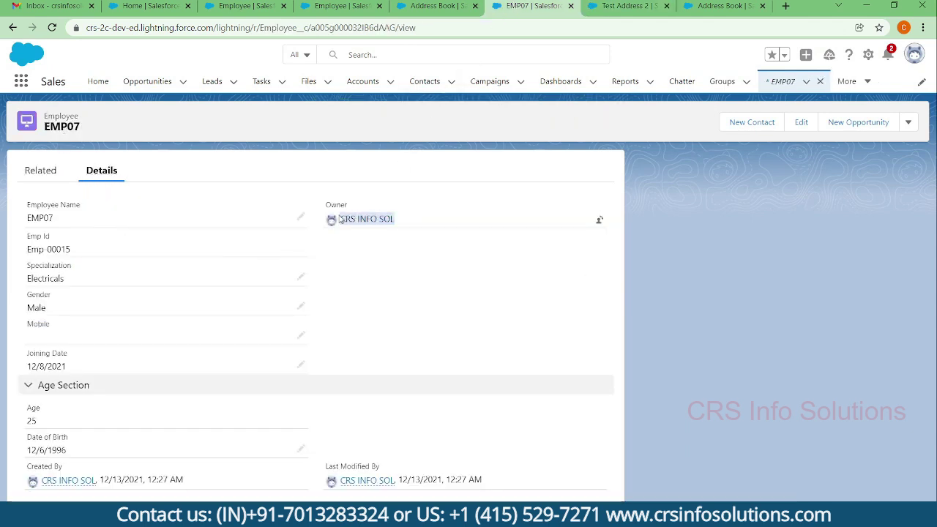
pyautogui.click(631, 5)
pyautogui.moveTo(410, 223); pyautogui.dragTo(339, 221)
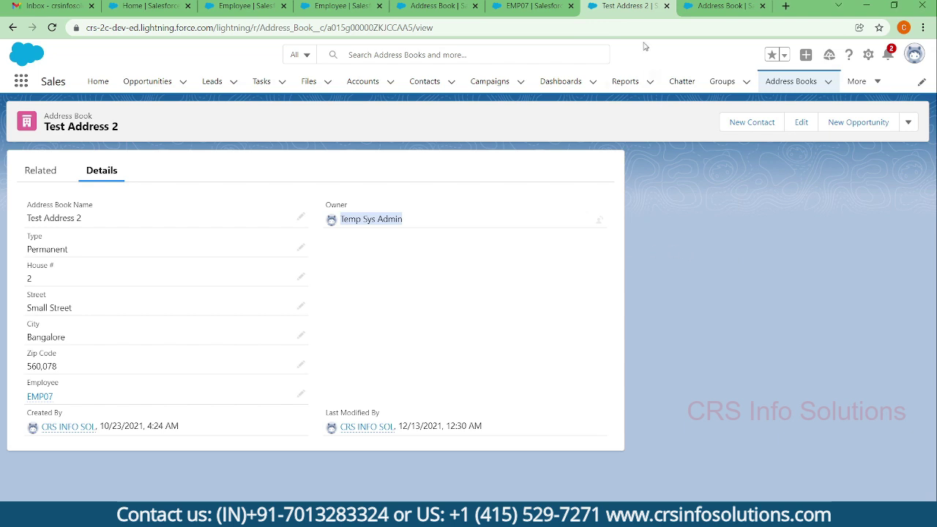
# Delete employee EMP07 from its record's actions menu.
pyautogui.click(539, 7)
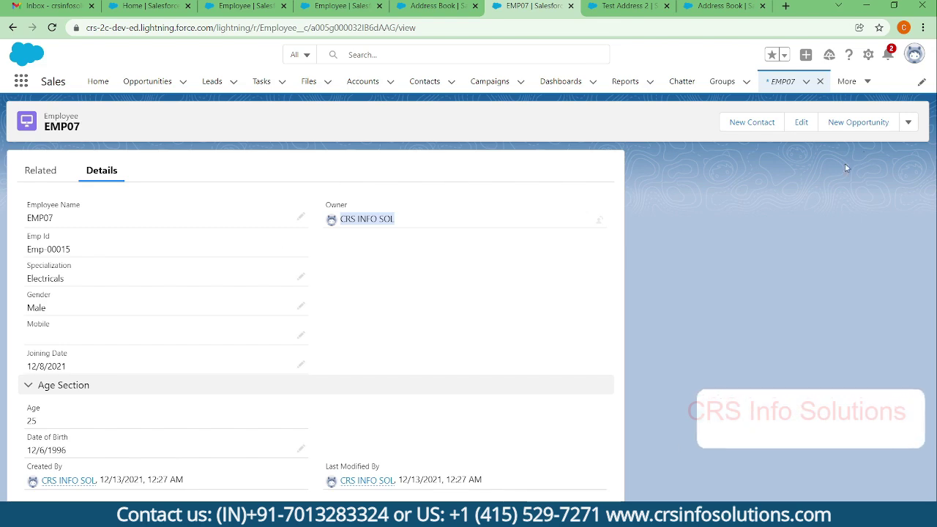
pyautogui.click(909, 125)
pyautogui.click(863, 186)
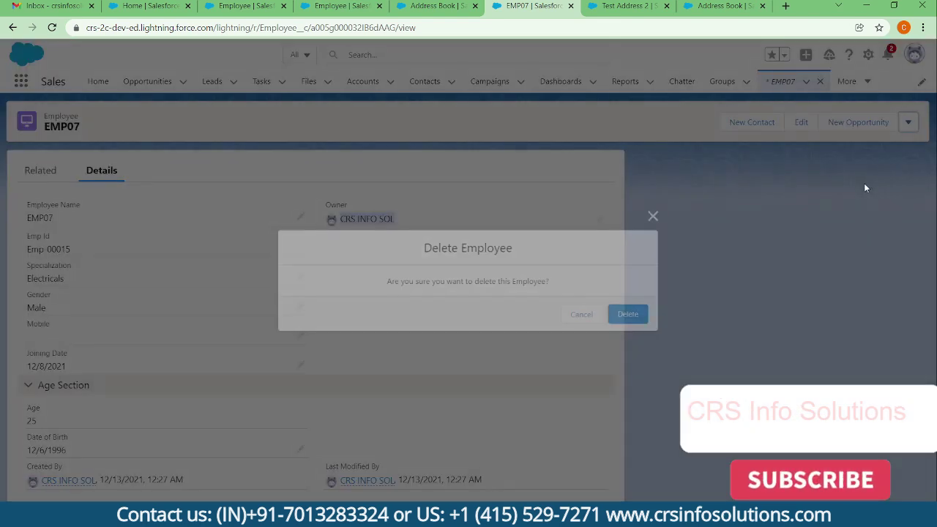
pyautogui.click(632, 316)
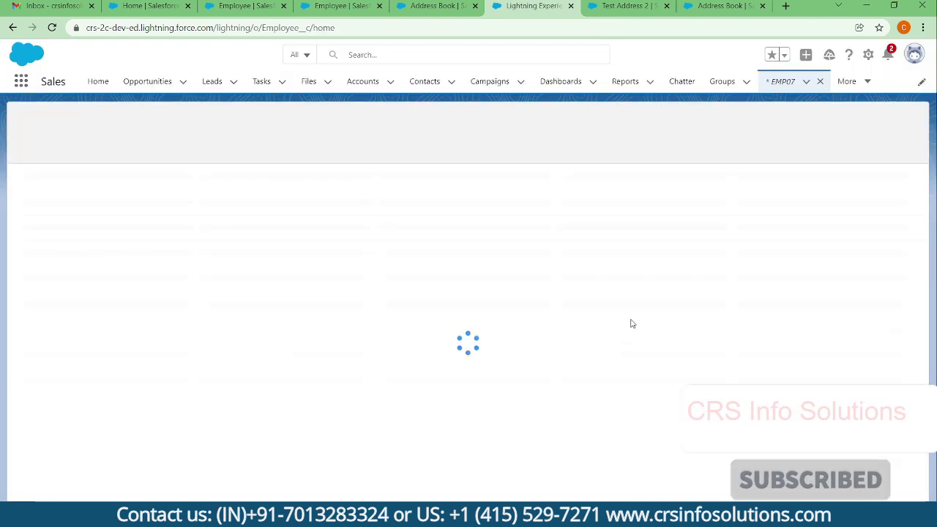
# Reload Test Address 2 to show its blank Employee field, and check the Employees list without EMP07.
pyautogui.click(626, 8)
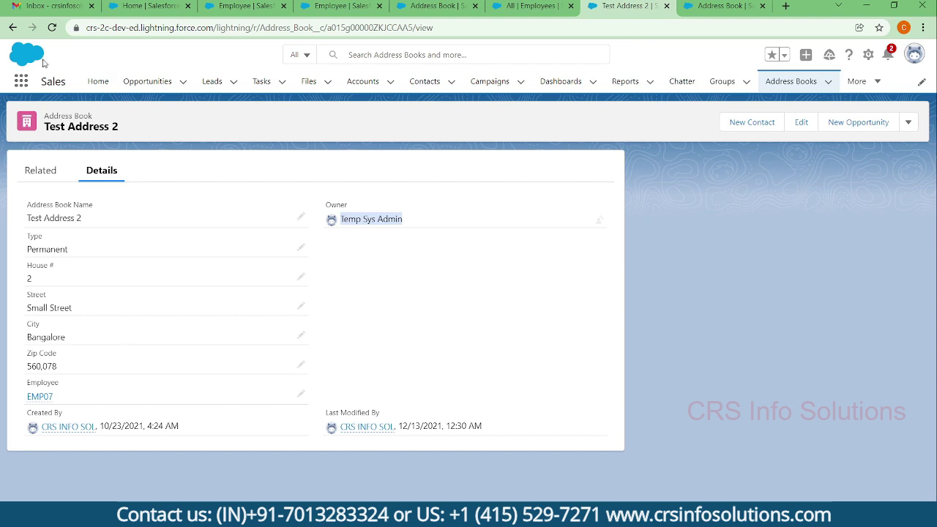
pyautogui.click(52, 27)
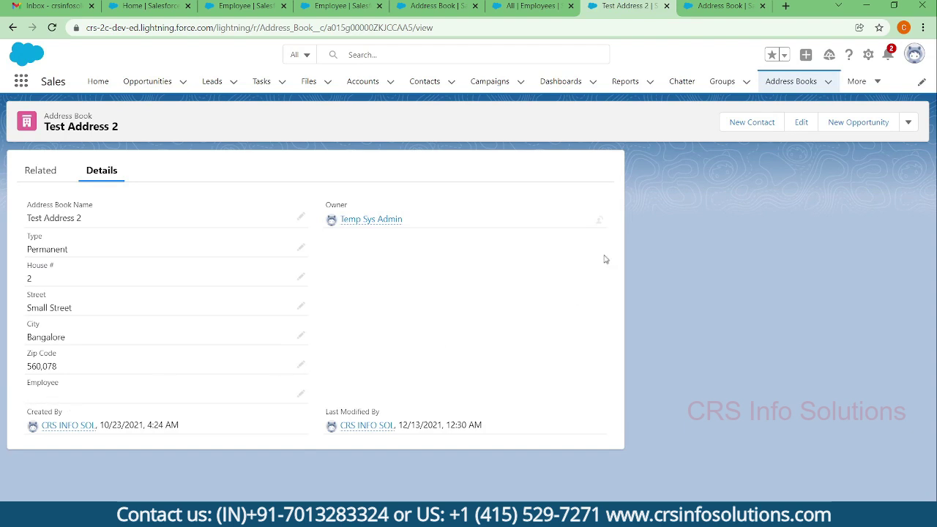
pyautogui.click(529, 7)
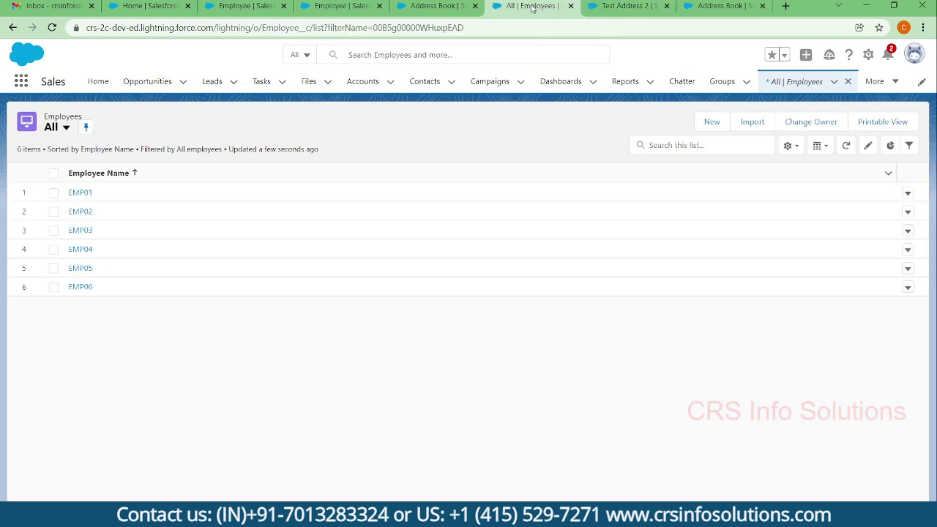
pyautogui.click(615, 6)
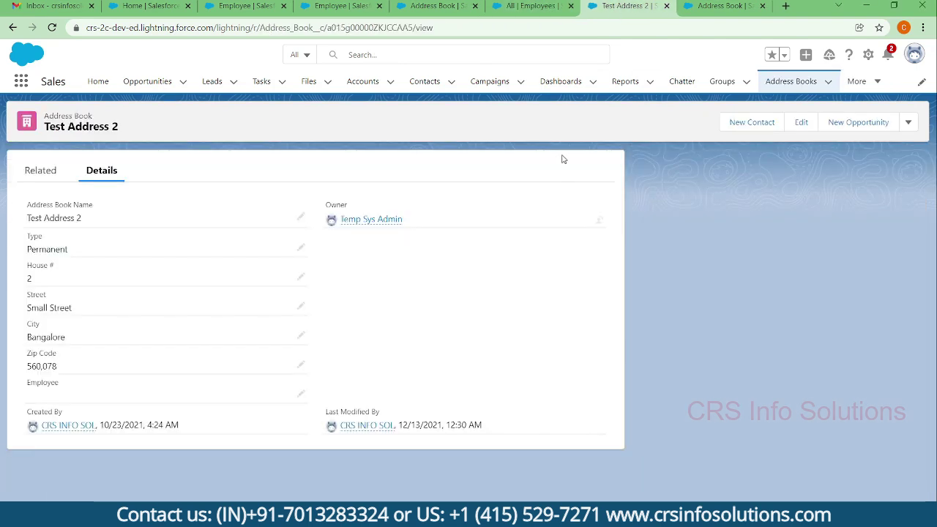
pyautogui.click(536, 6)
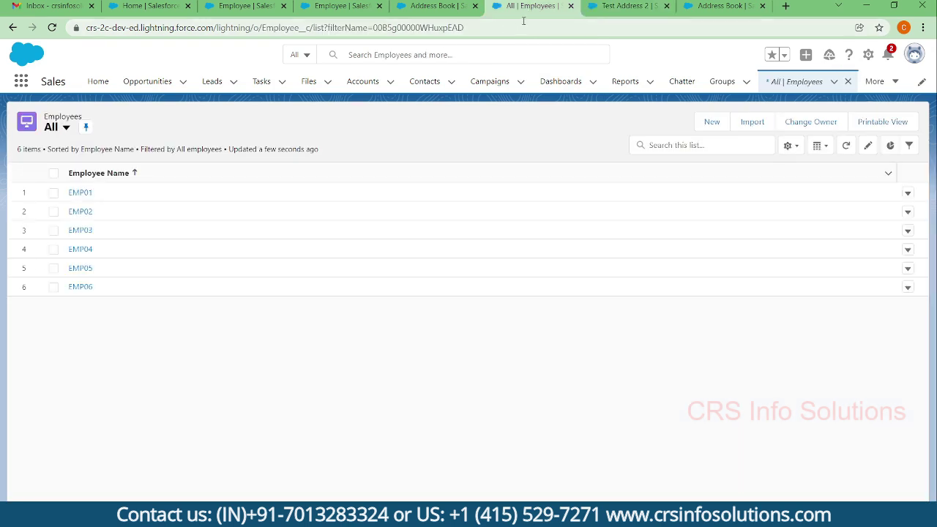
pyautogui.click(87, 287)
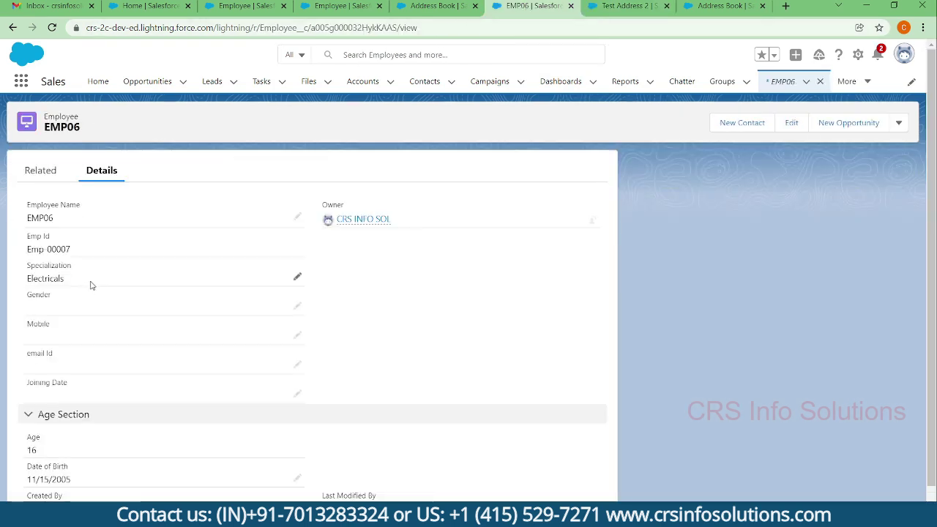
pyautogui.click(41, 170)
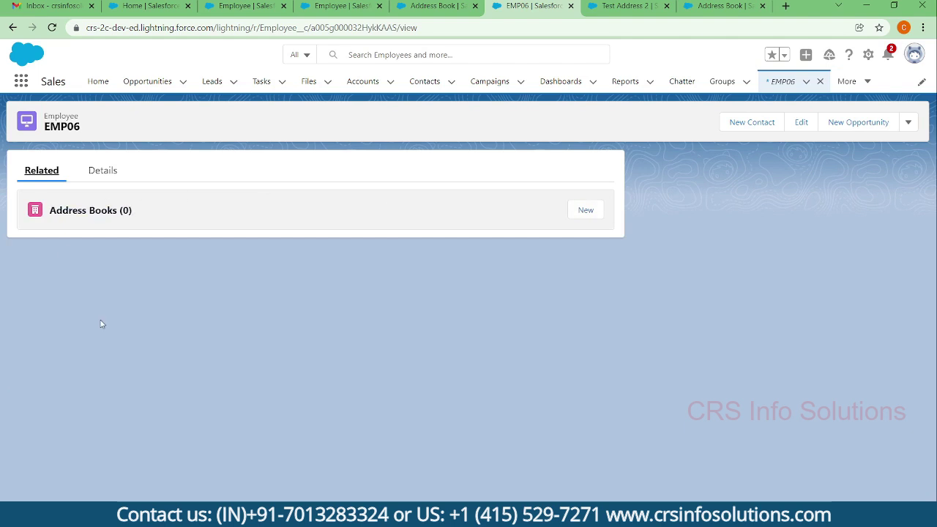
pyautogui.click(103, 170)
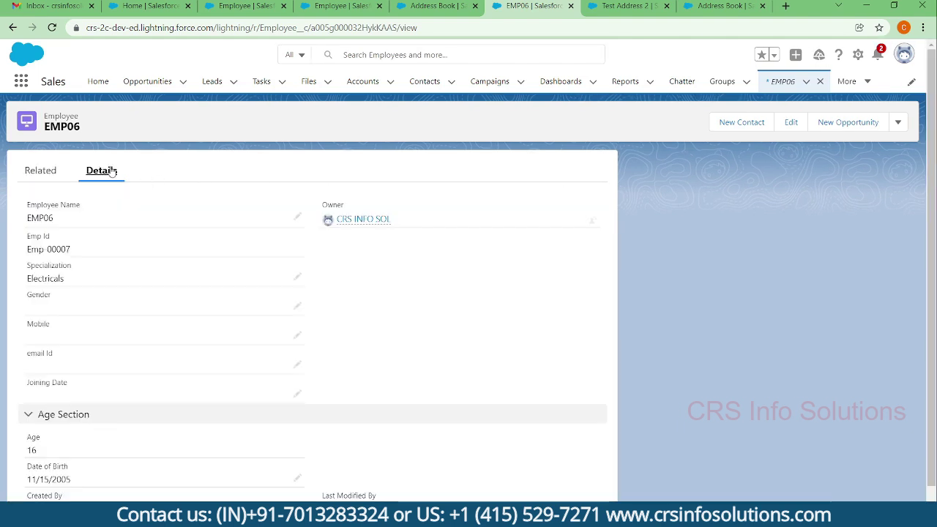